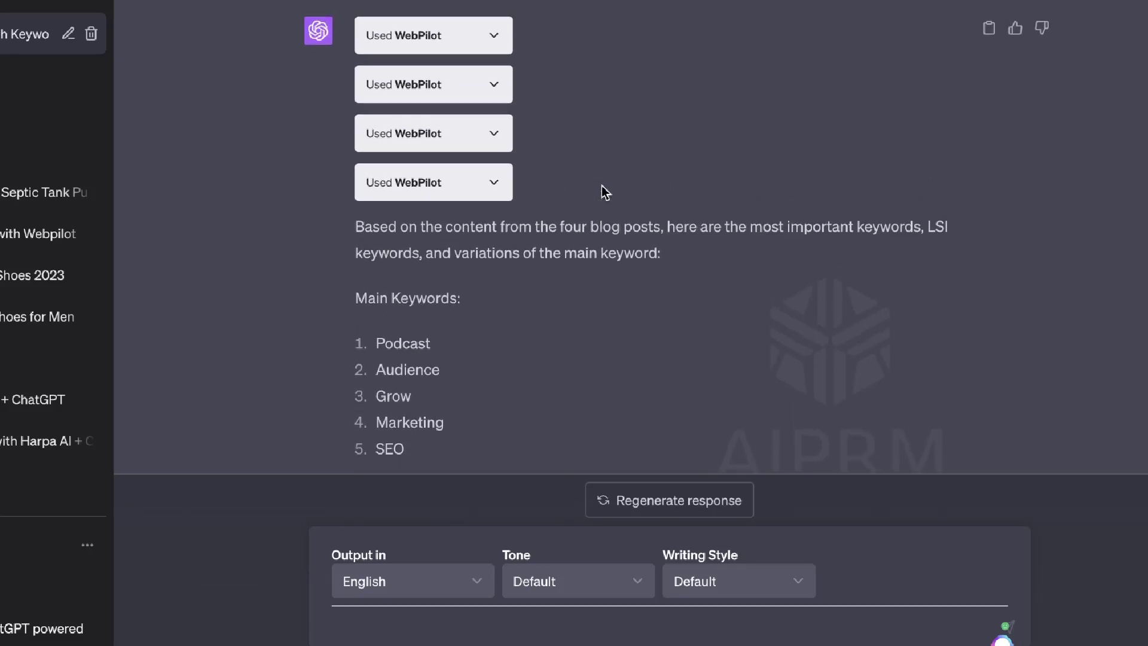
Step: Copy The Podcast Host result's link and paste it into the empty ChatGPT prompt
scroll(574, 278, "down", 1)
scroll(574, 281, "down", 1)
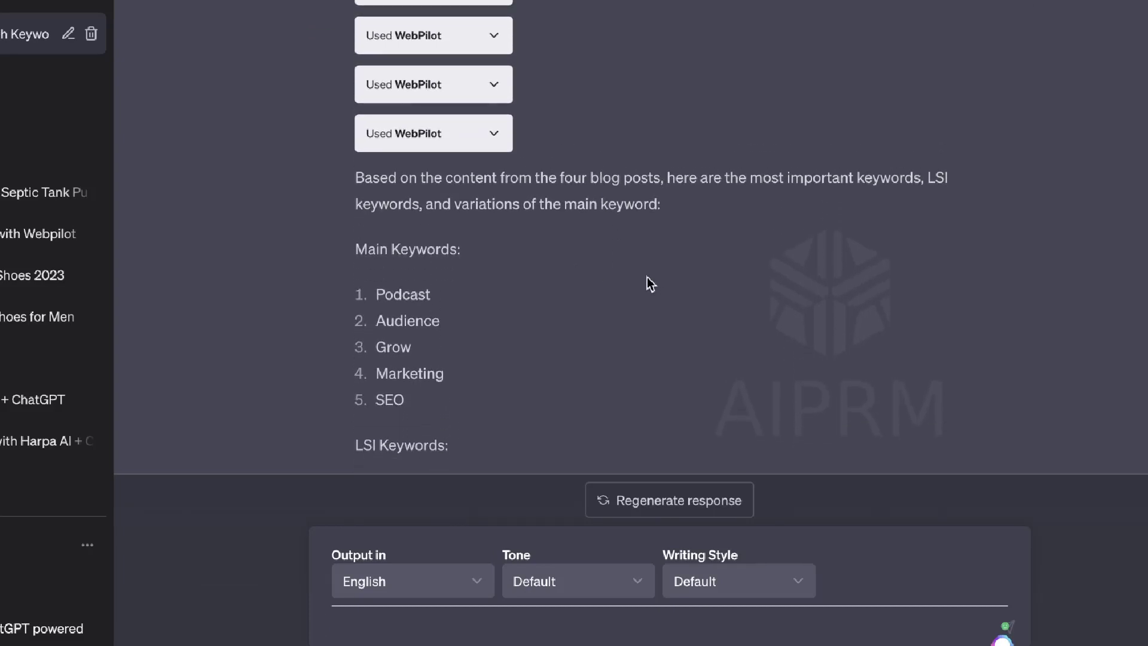
scroll(720, 270, "down", 3)
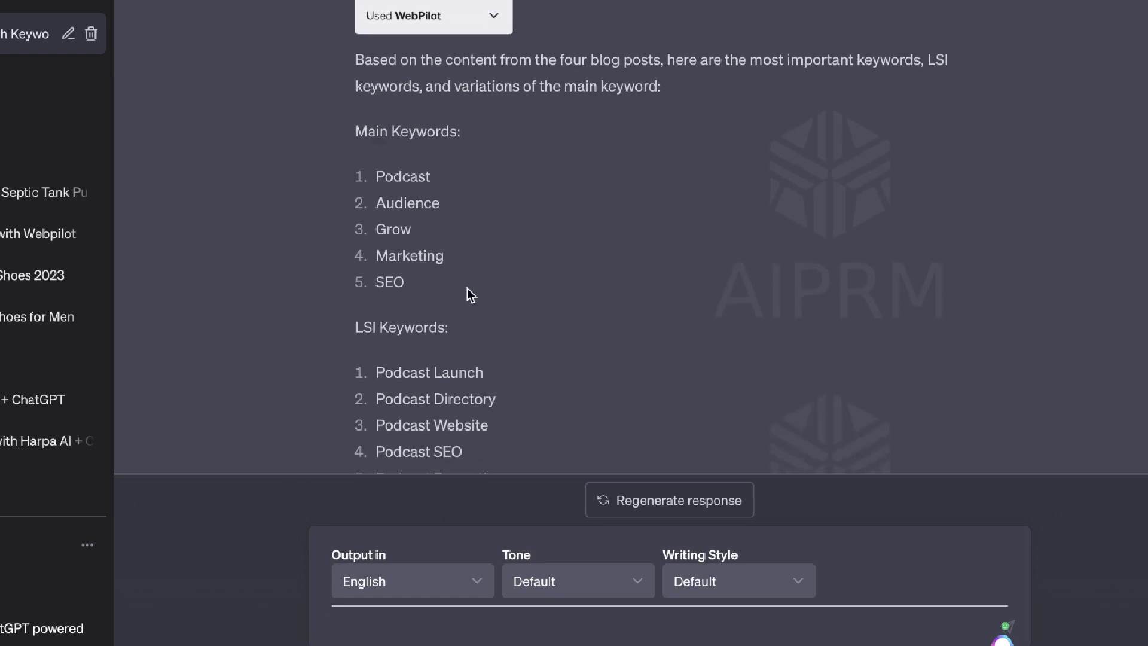
scroll(470, 275, "down", 2)
scroll(469, 254, "down", 5)
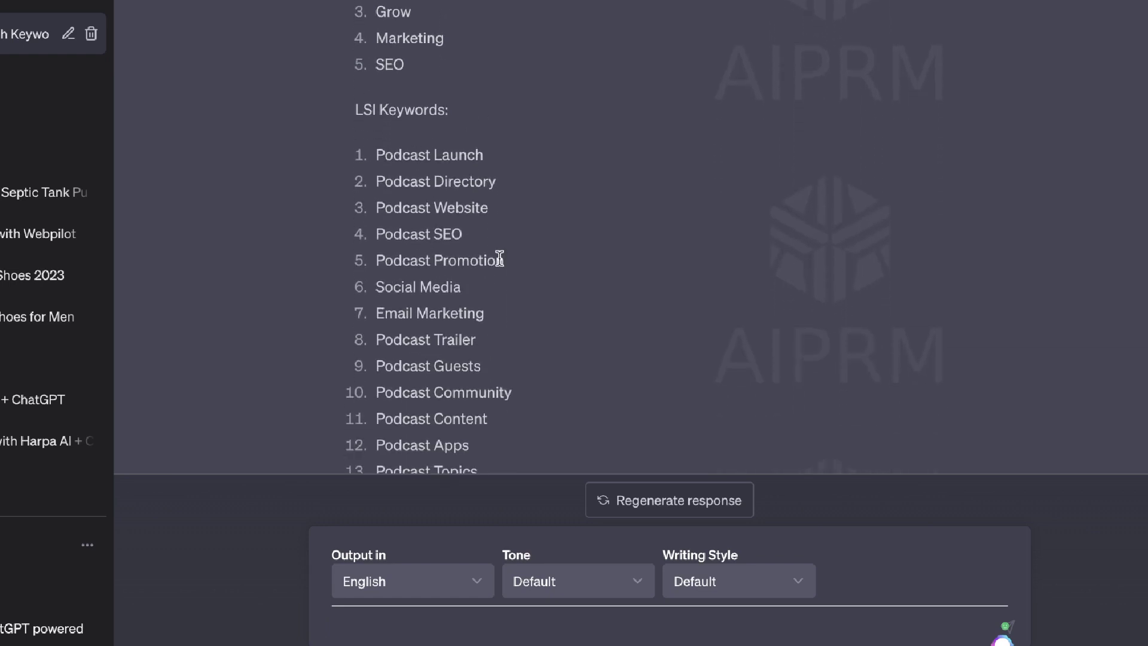
scroll(500, 258, "down", 4)
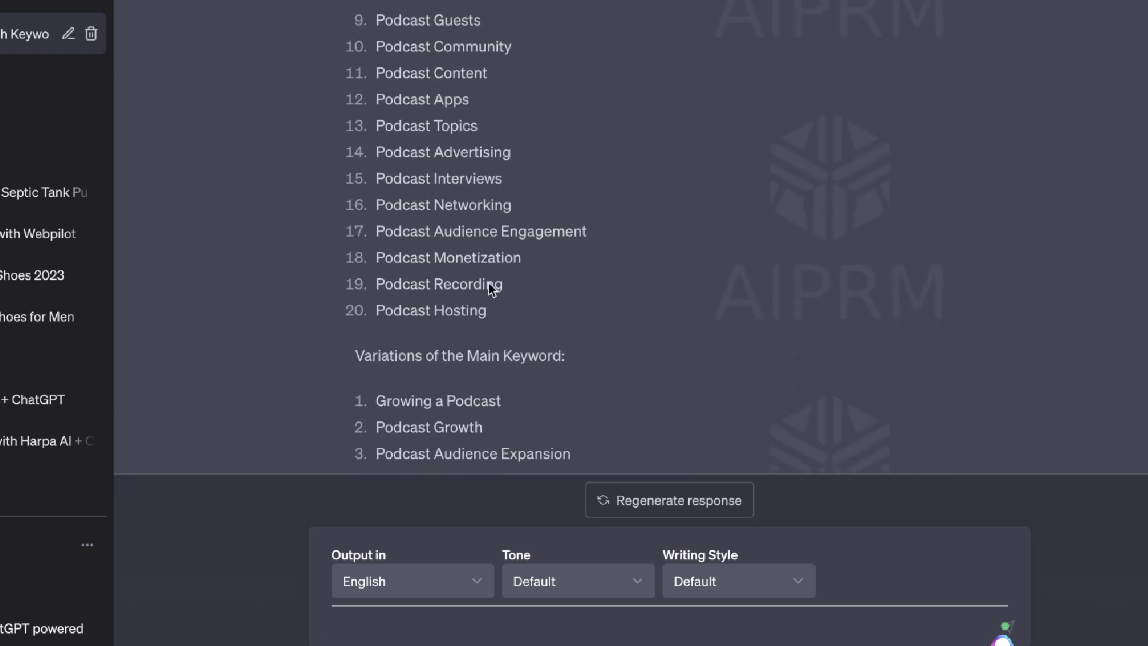
scroll(508, 323, "down", 2)
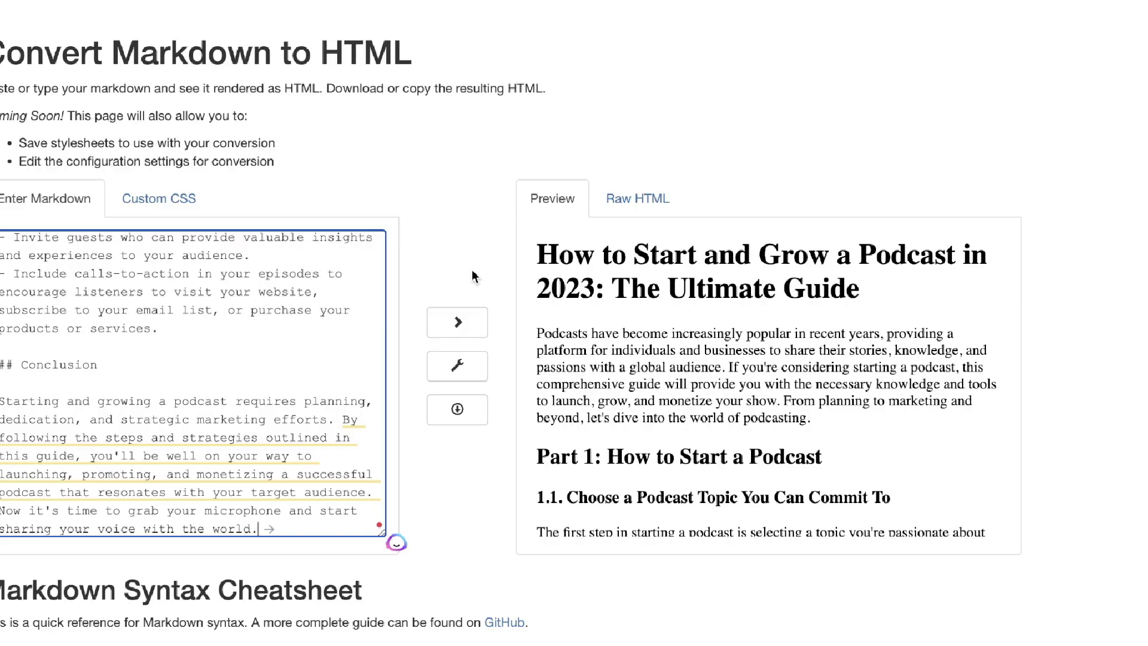
scroll(741, 317, "down", 2)
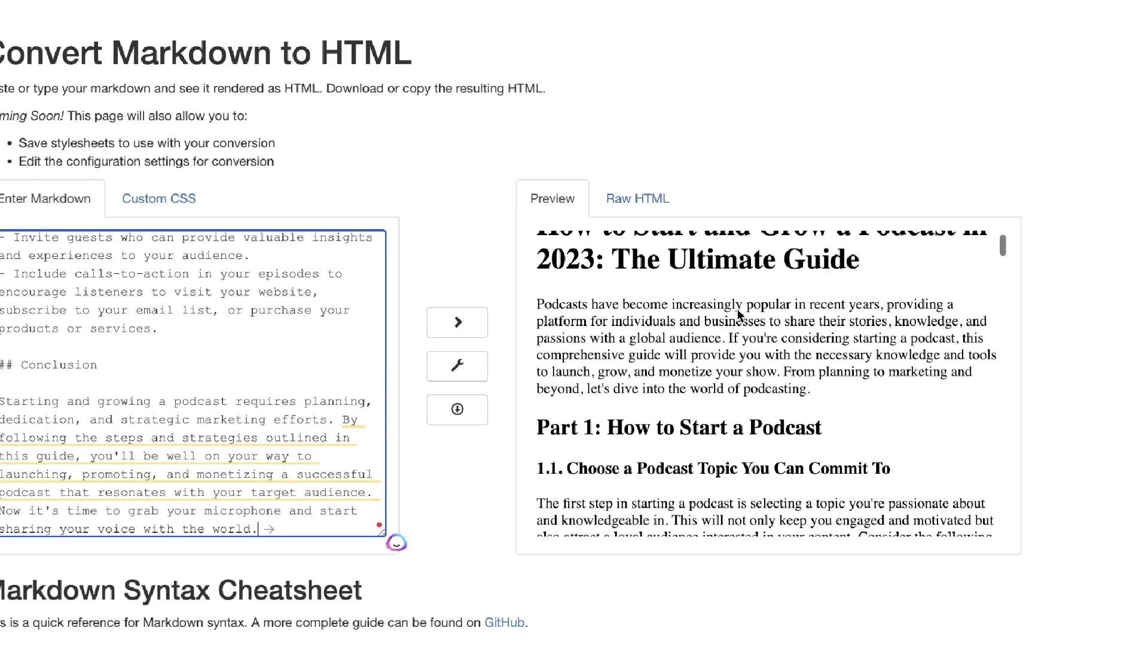
scroll(786, 366, "down", 3)
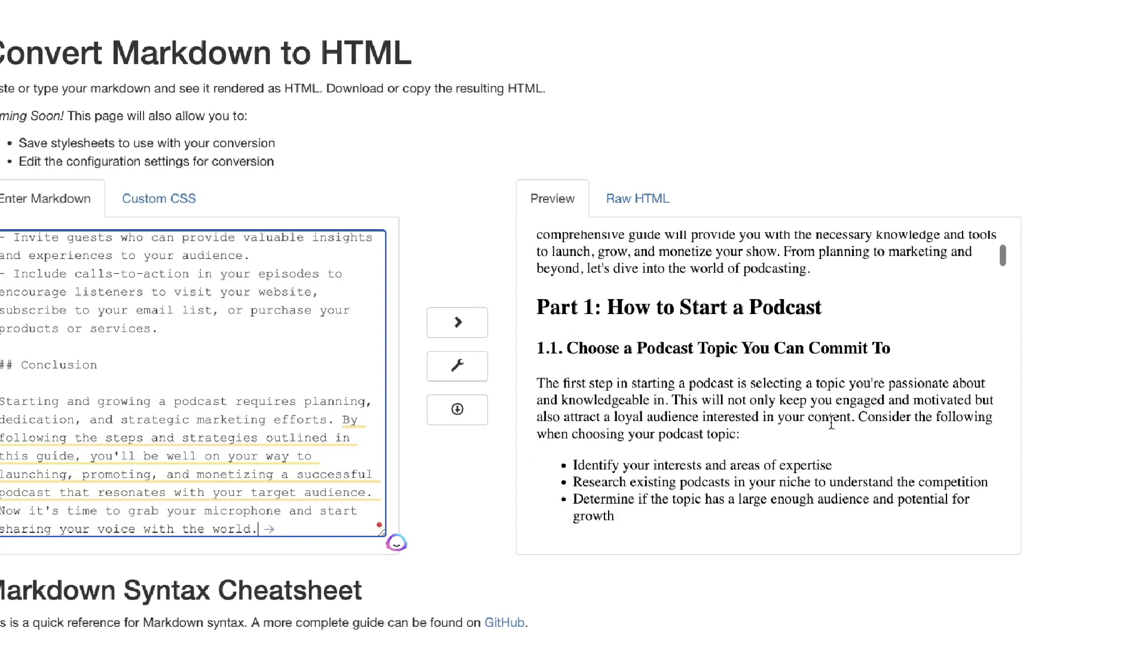
scroll(830, 421, "down", 3)
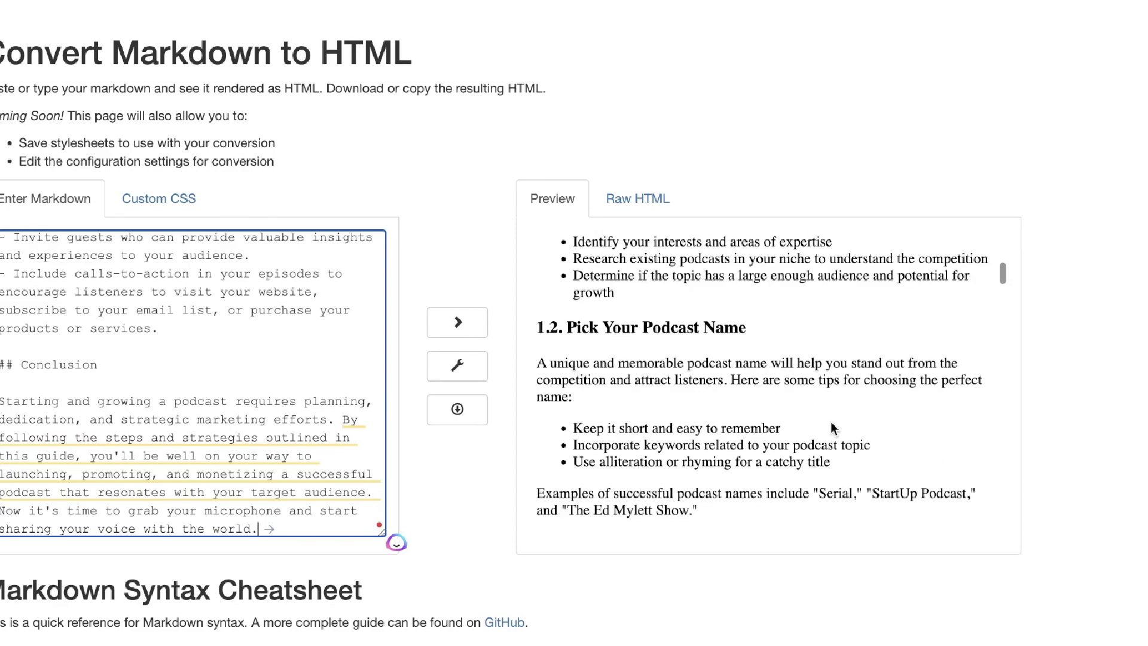
scroll(830, 422, "down", 4)
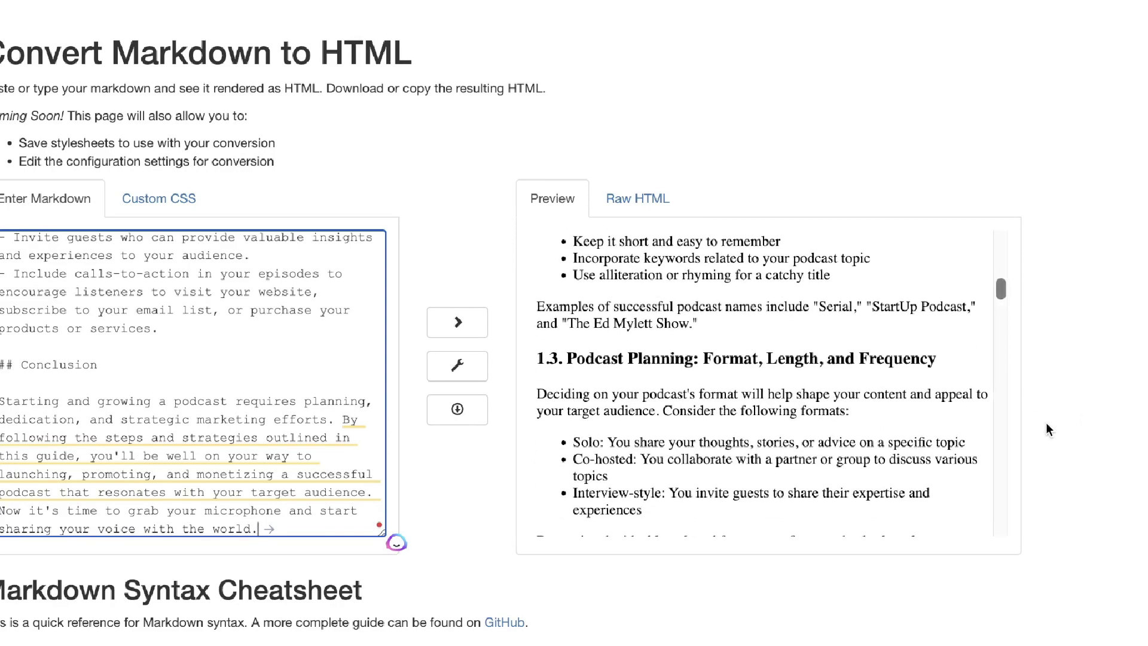
scroll(943, 444, "down", 5)
scroll(943, 444, "down", 8)
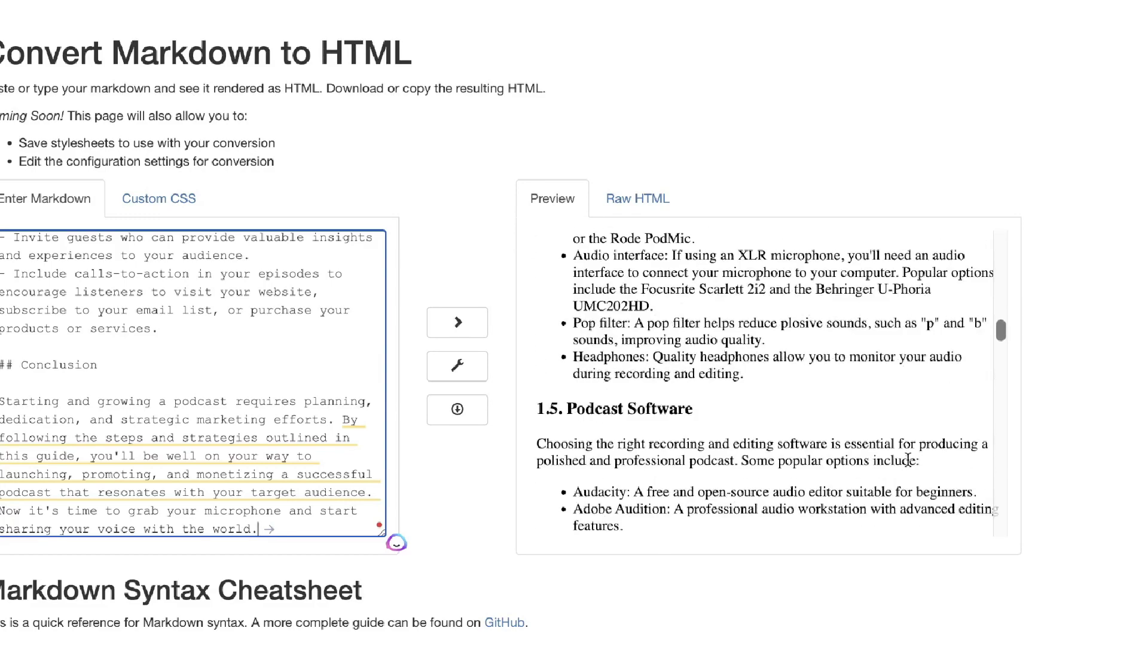
scroll(908, 461, "down", 5)
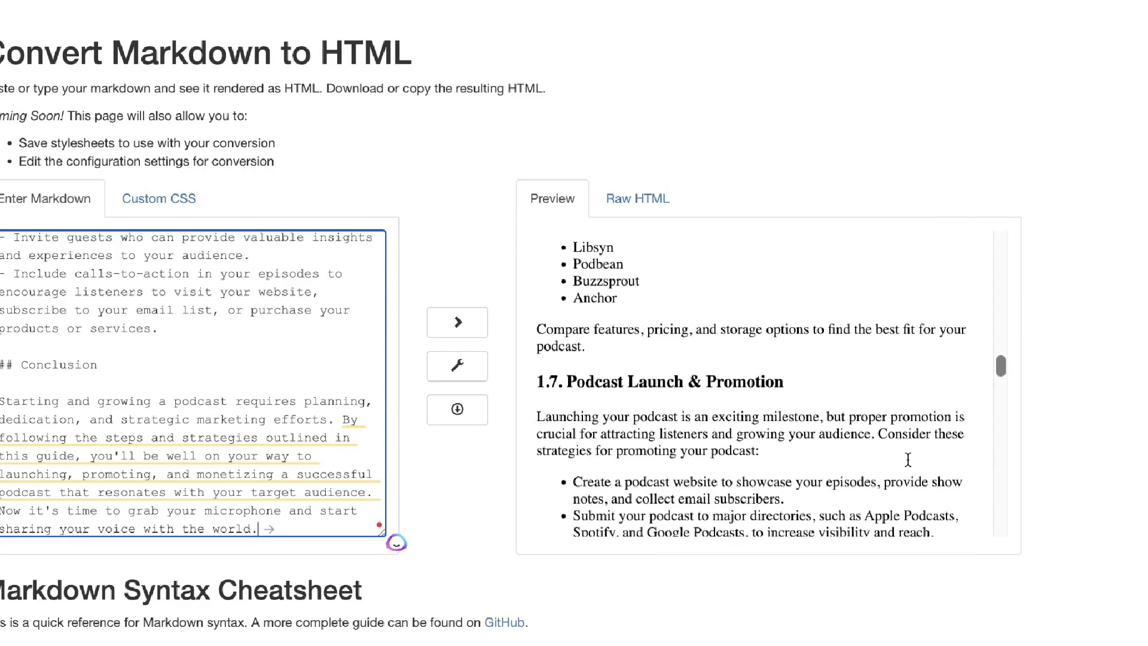
scroll(907, 461, "down", 4)
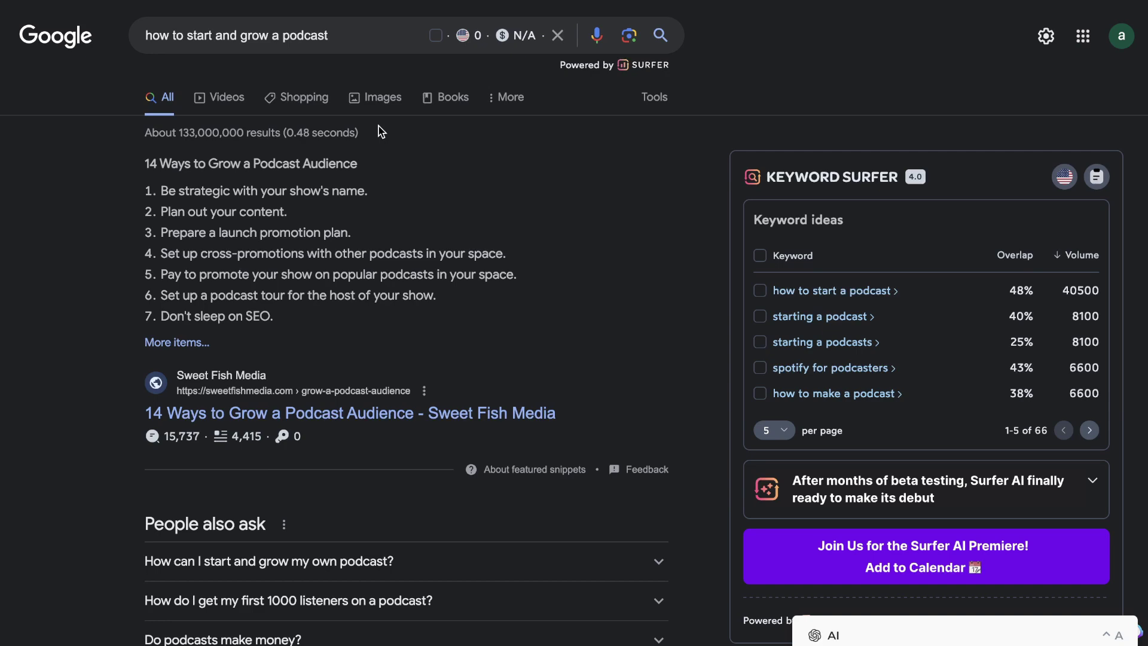
scroll(461, 246, "down", 1)
scroll(461, 246, "up", 1)
scroll(501, 205, "down", 9)
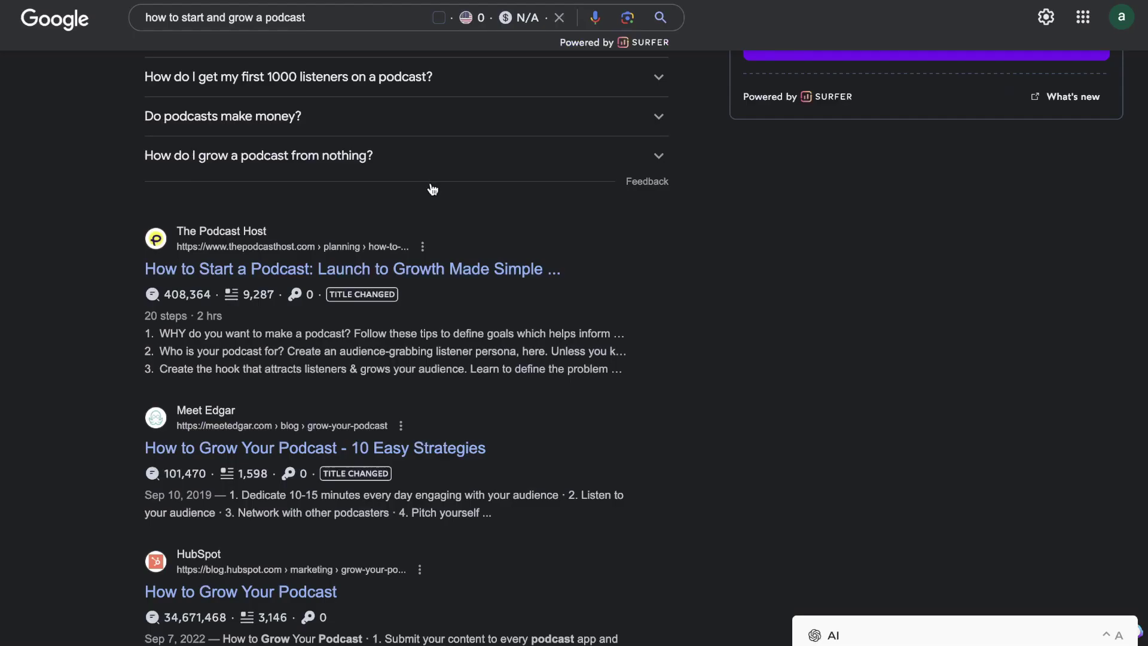
scroll(431, 185, "up", 12)
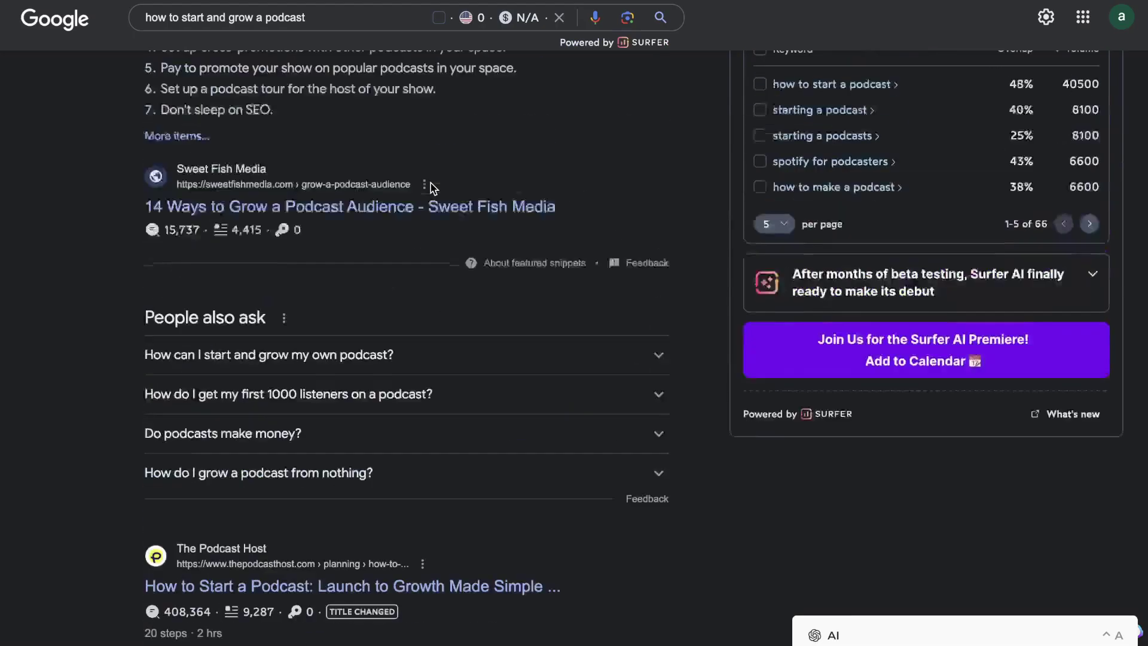
scroll(432, 186, "down", 6)
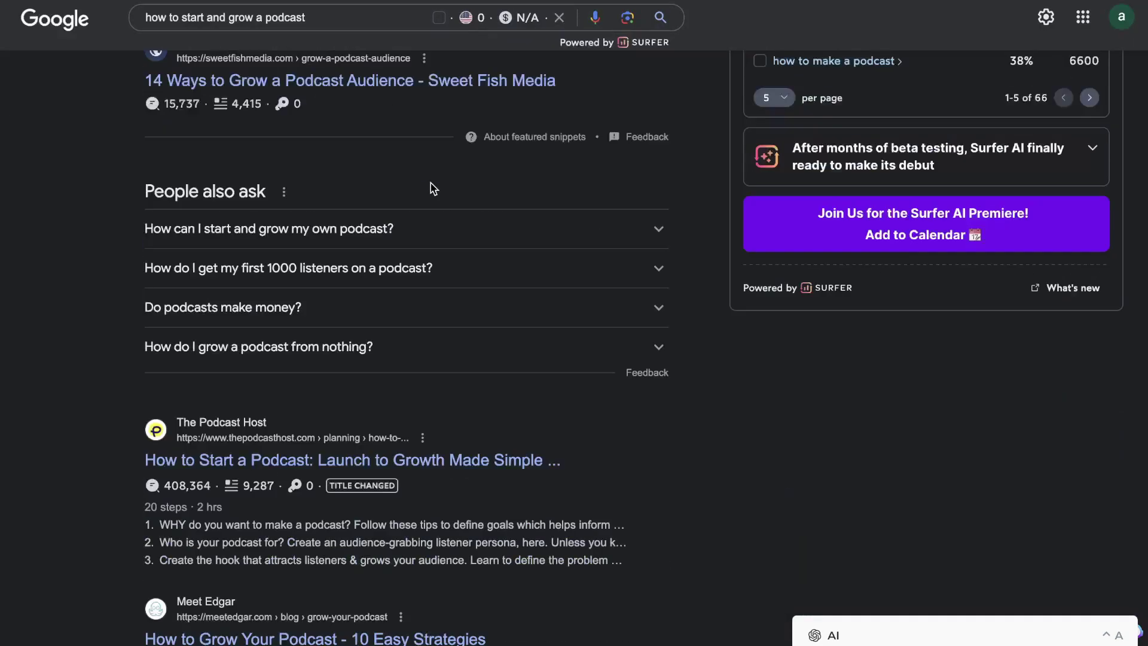
right_click(331, 459)
left_click(411, 408)
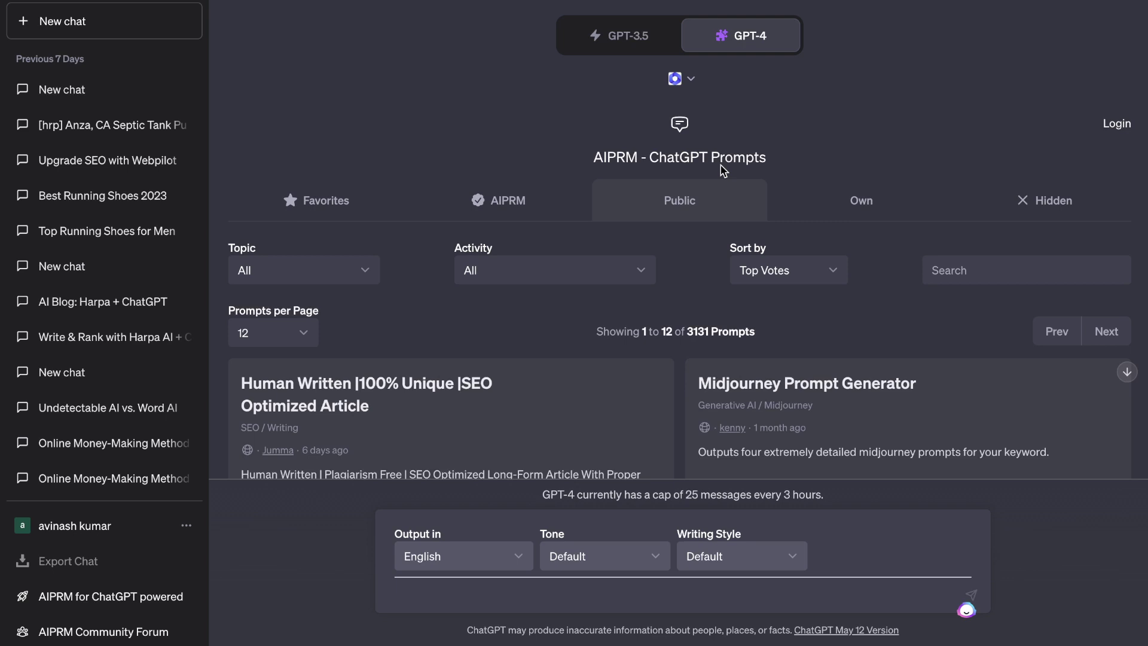
left_click(478, 596)
key("ctrl+v")
Step: Back in the Google results, copy the Smart Passive Income result's link address
key("ctrl+Tab")
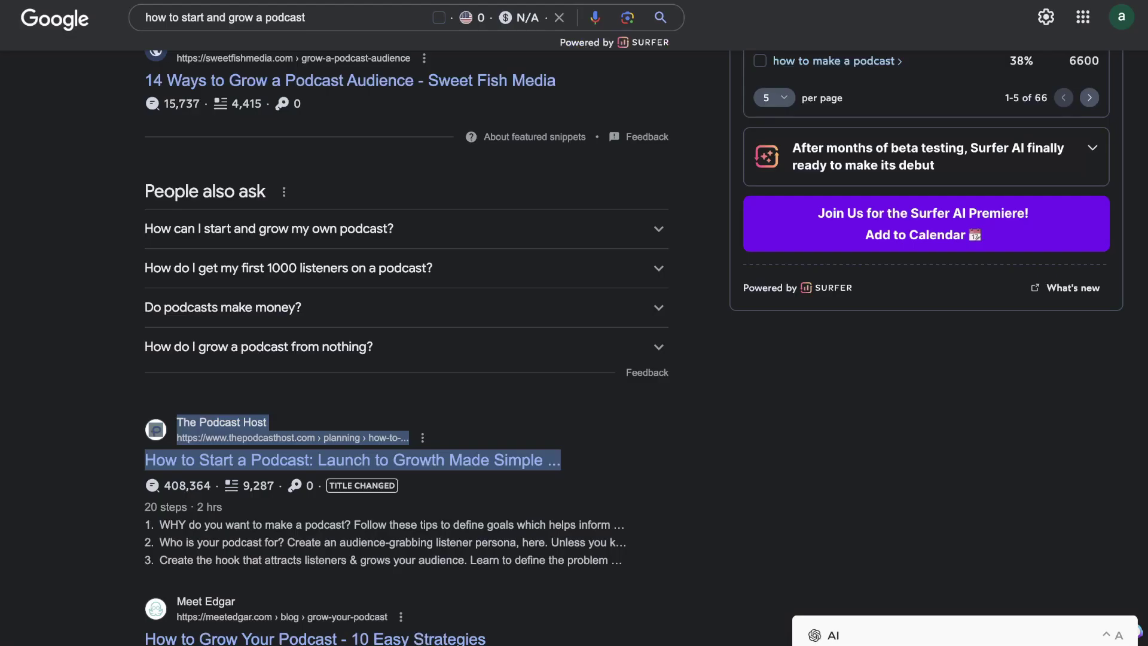
scroll(567, 364, "down", 3)
right_click(353, 483)
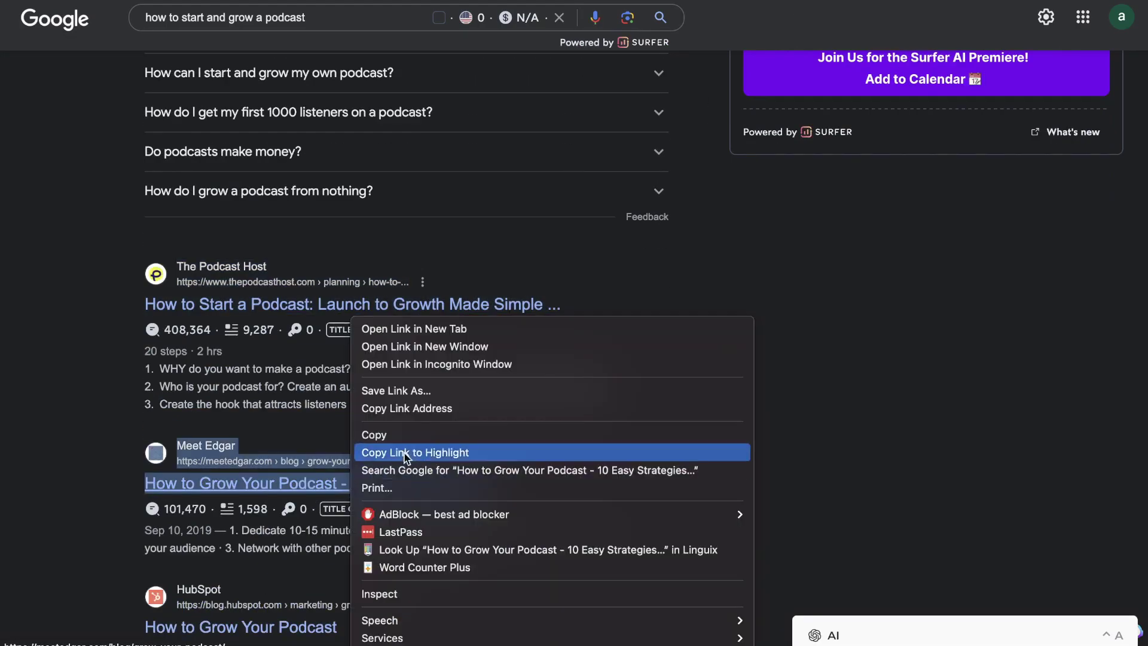
key("Escape")
scroll(620, 290, "down", 9)
right_click(415, 418)
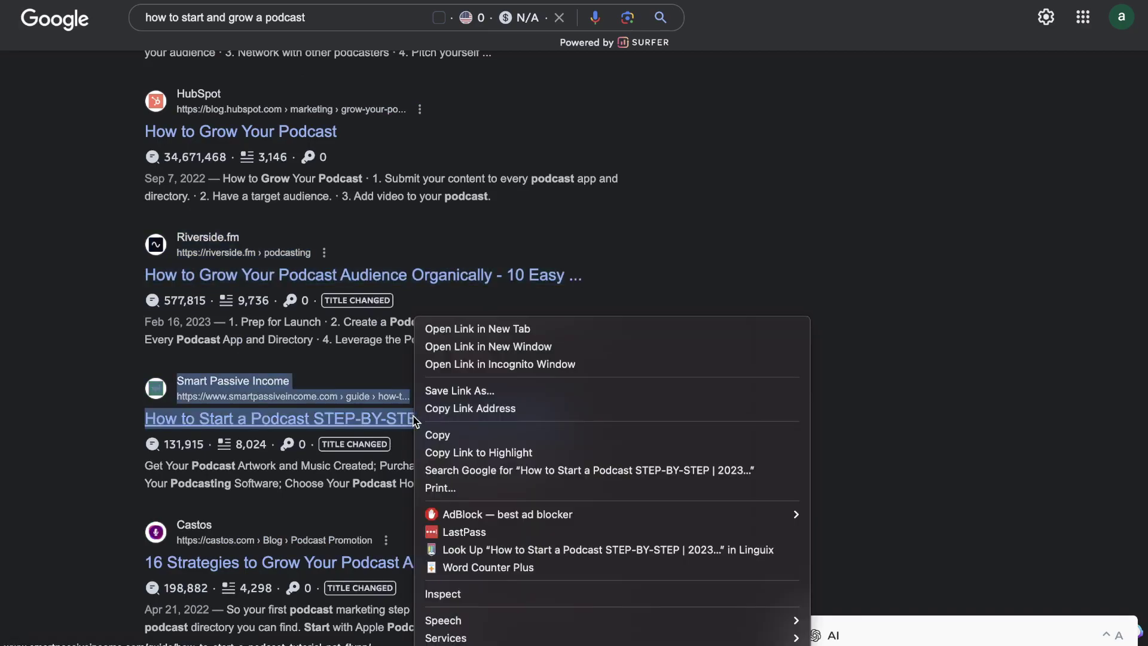
left_click(500, 415)
Step: Below the five URLs, send the request to extract each article's headings, subheadings, questions and topics
key("ctrl+shift+Tab")
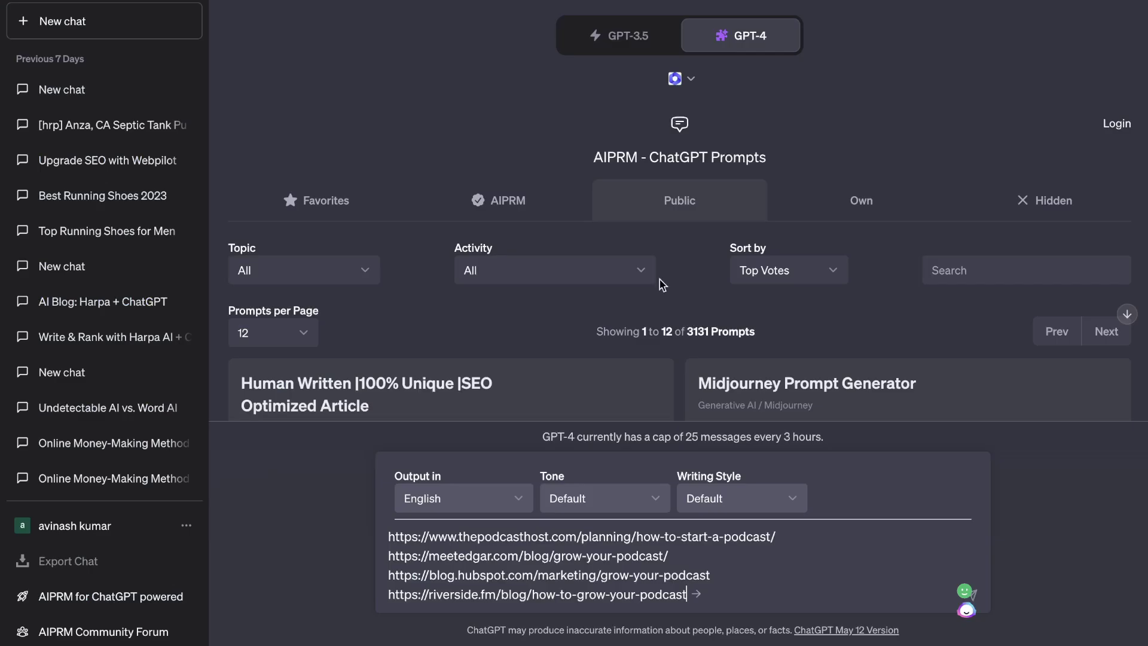
key("shift+Return")
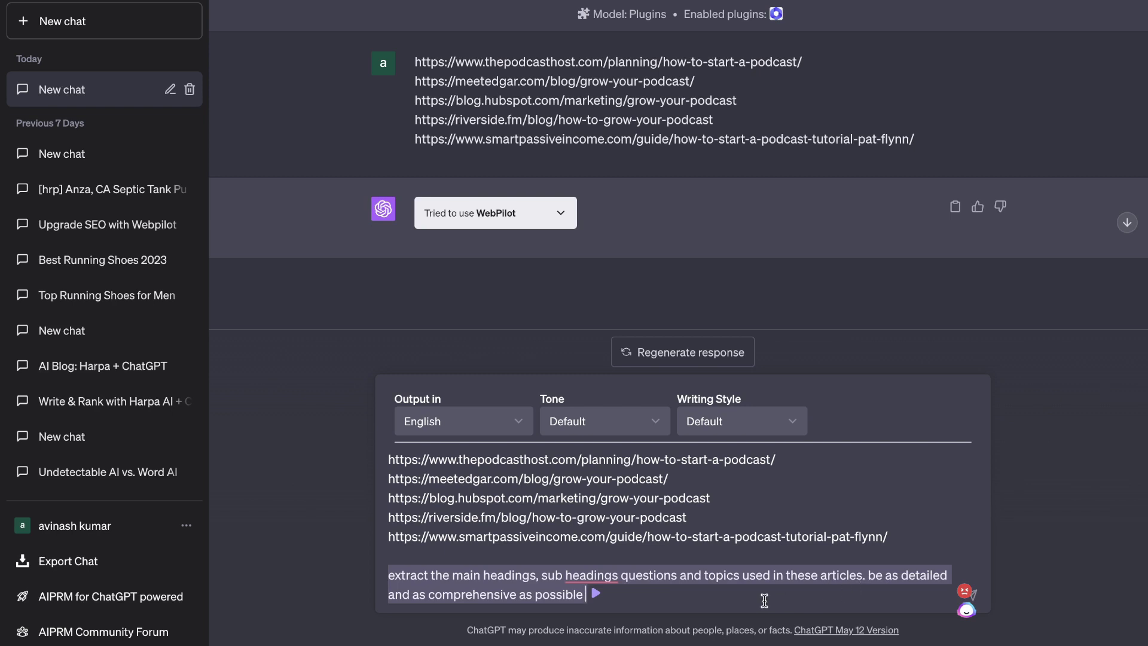
key("Return")
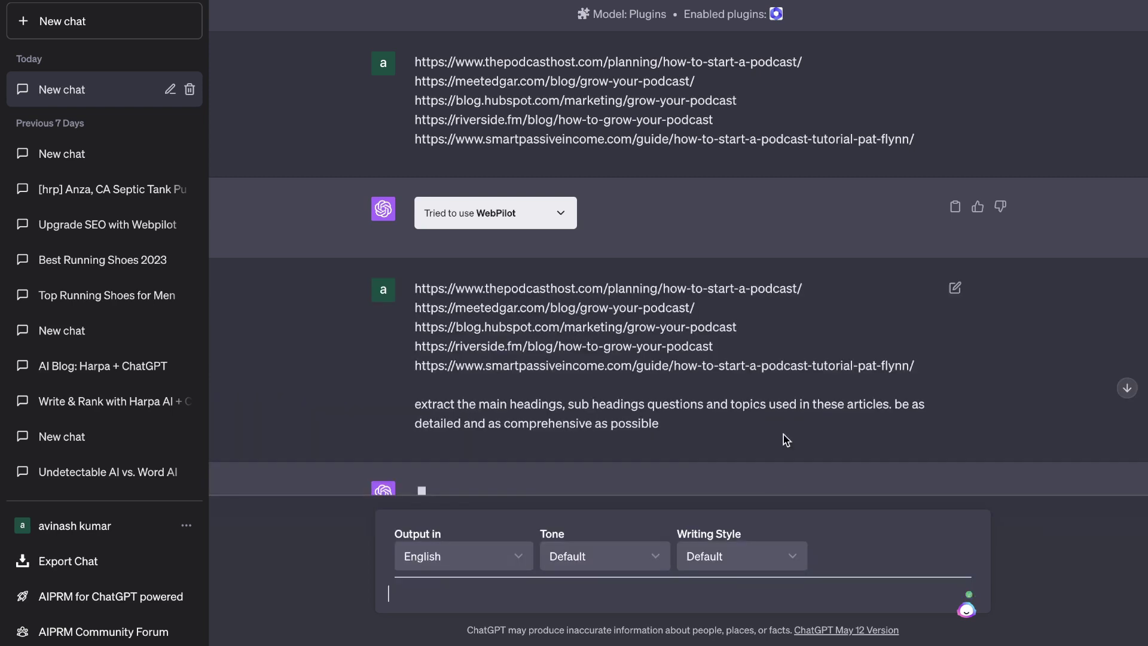
scroll(765, 363, "down", 2)
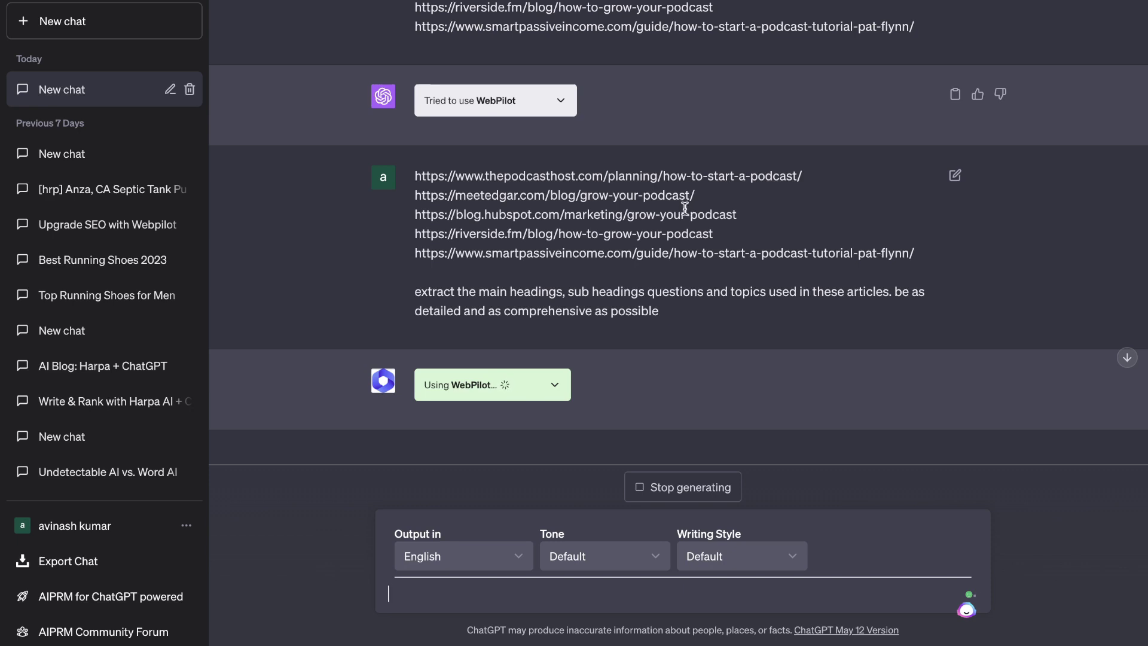
scroll(706, 287, "down", 2)
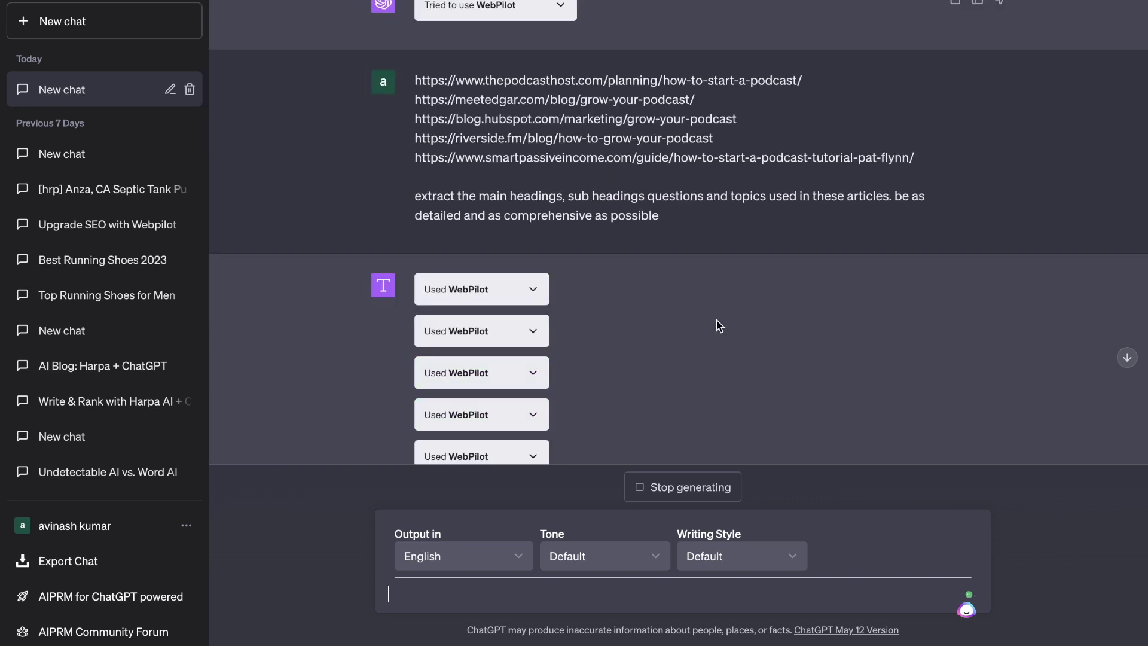
scroll(718, 325, "down", 1)
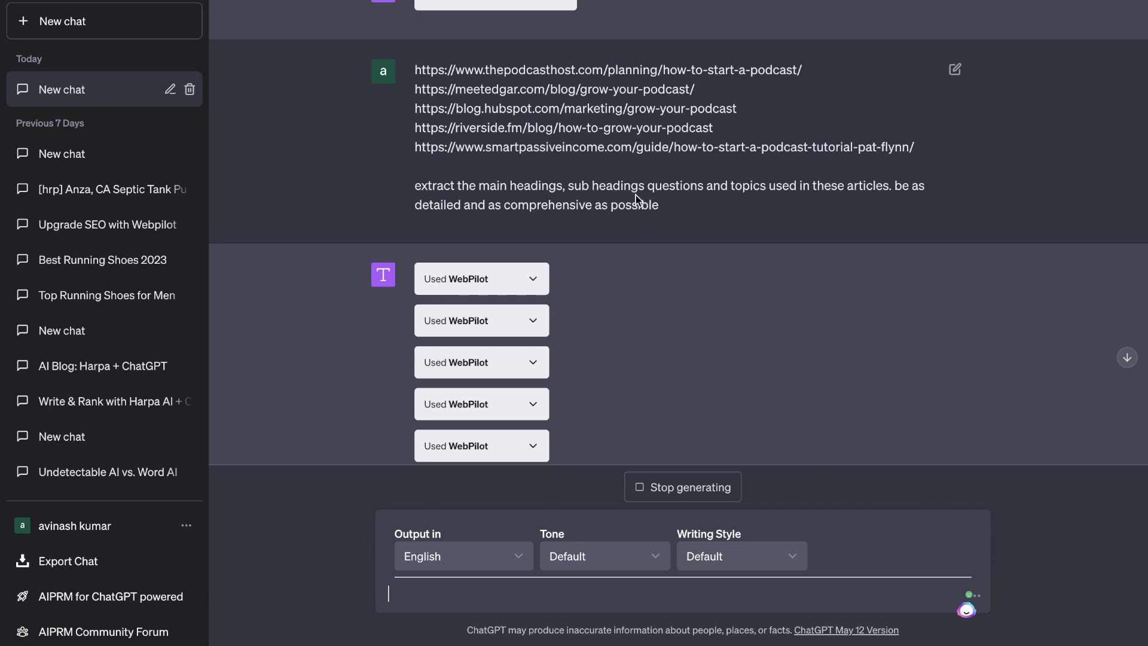
scroll(725, 296, "up", 3)
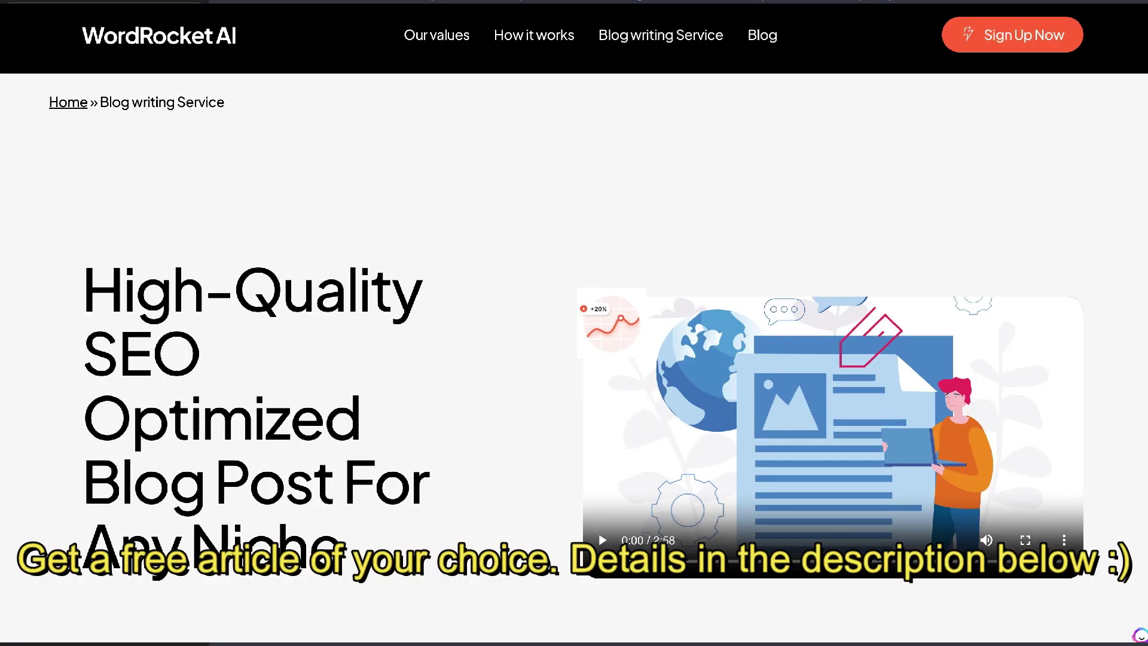
scroll(574, 359, "down", 10)
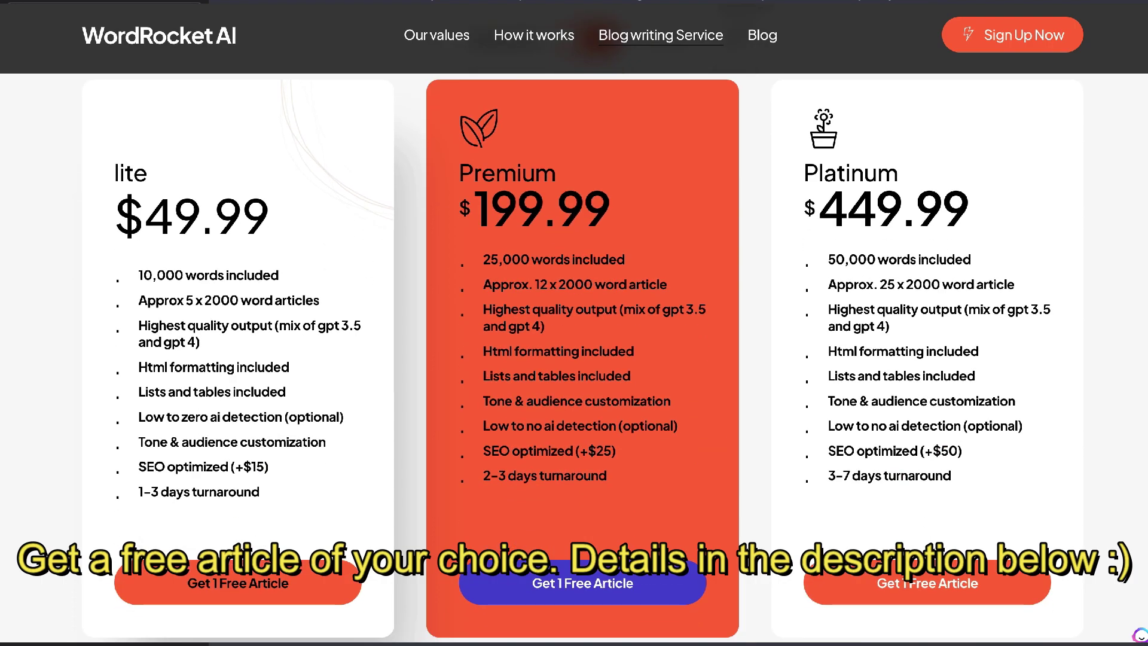
Step: Request a free article from the lite card, select the Lite Plan package and submit the order form
left_click(263, 588)
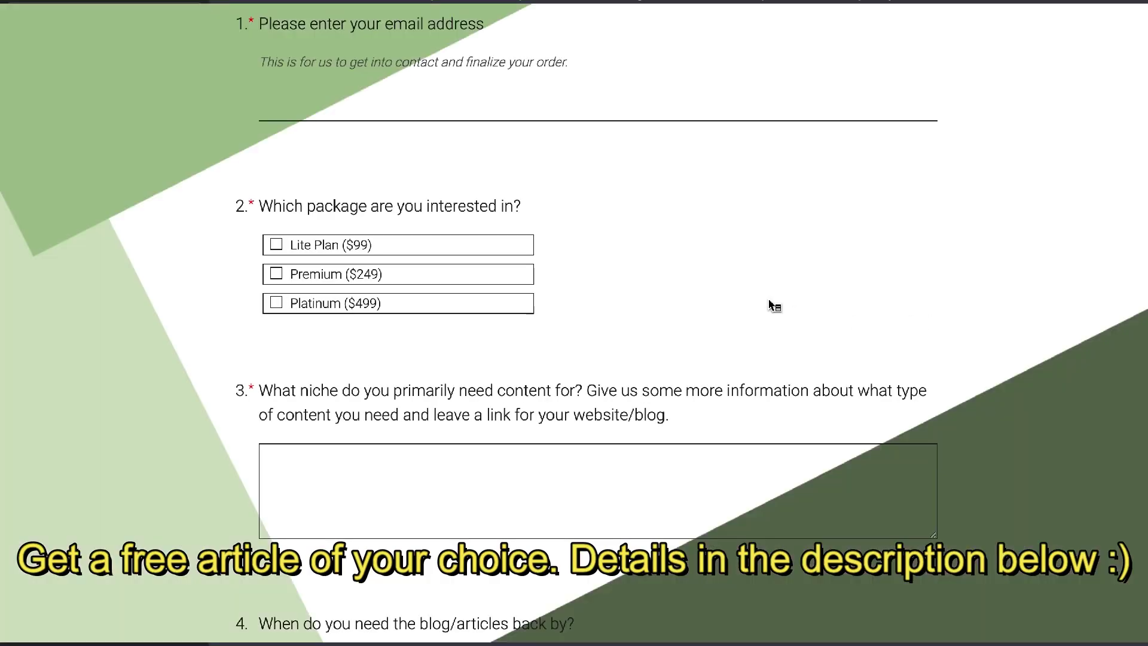
left_click(349, 113)
left_click(318, 250)
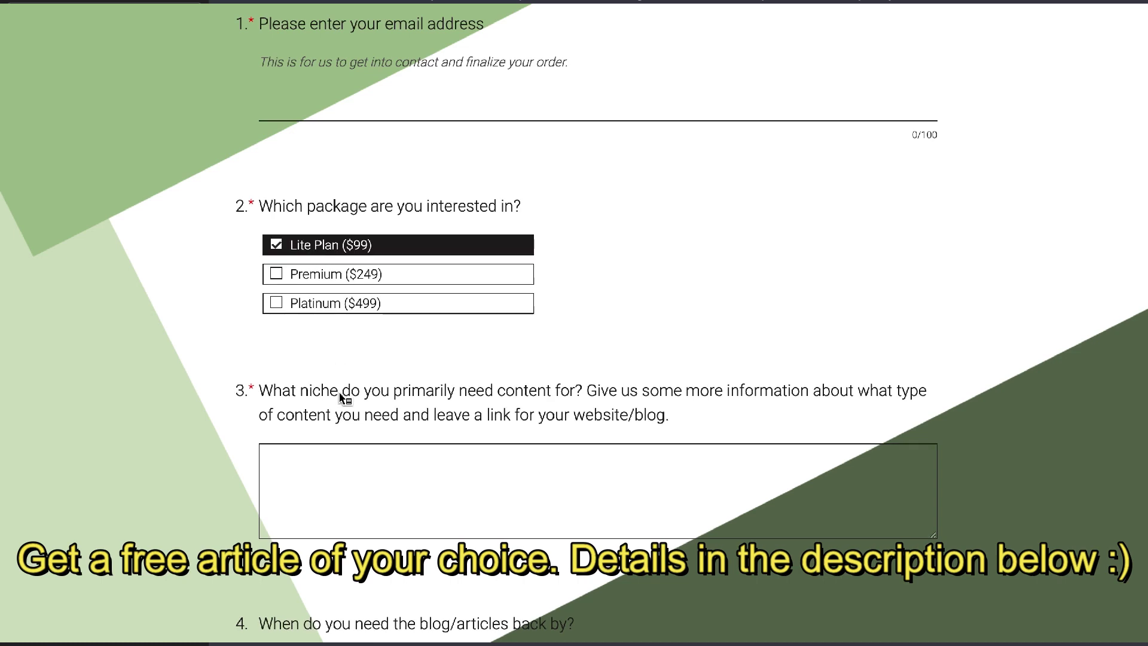
scroll(340, 397, "down", 1)
left_click(339, 408)
scroll(359, 425, "down", 2)
left_click(377, 431)
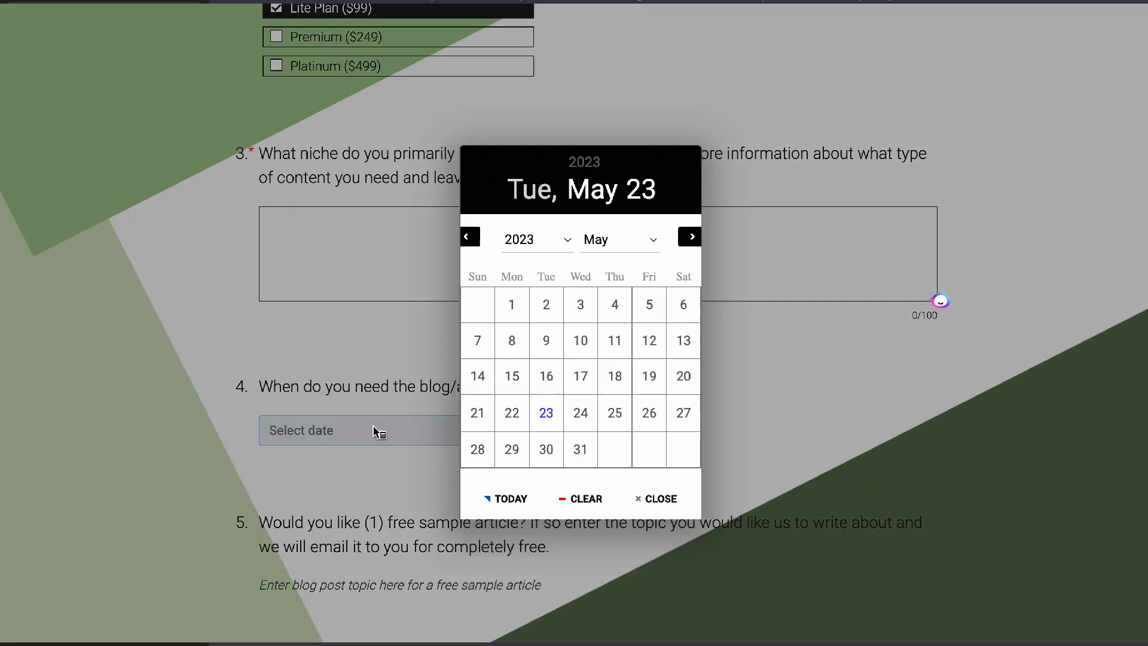
left_click(759, 464)
scroll(757, 462, "down", 1)
left_click(312, 603)
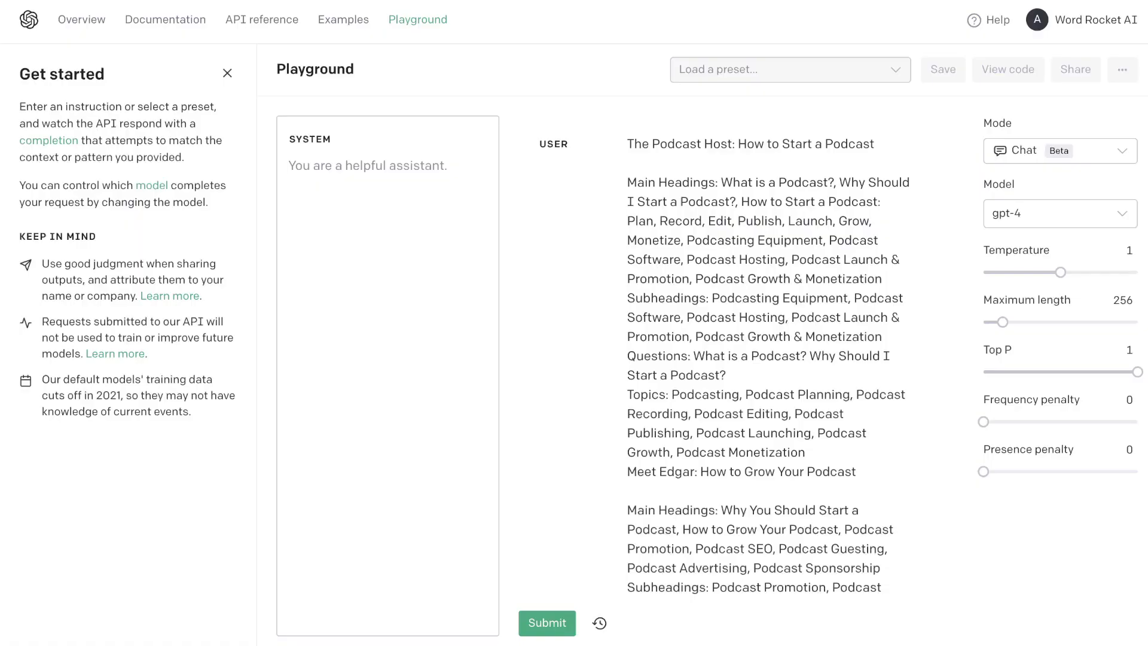
left_click(808, 310)
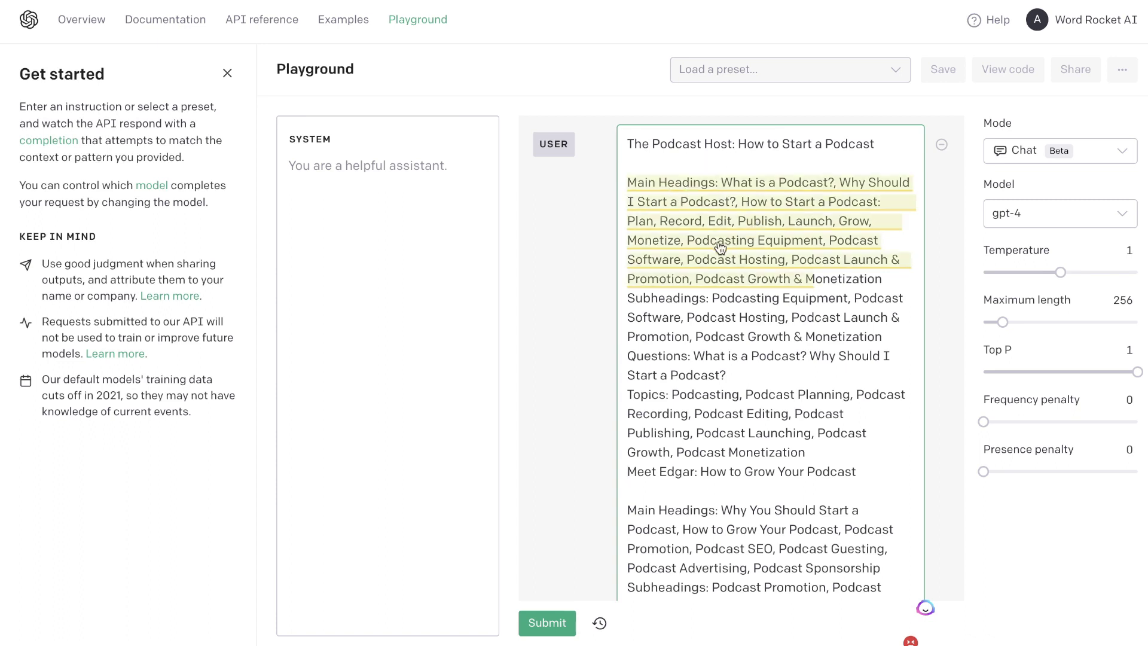
scroll(760, 325, "down", 1)
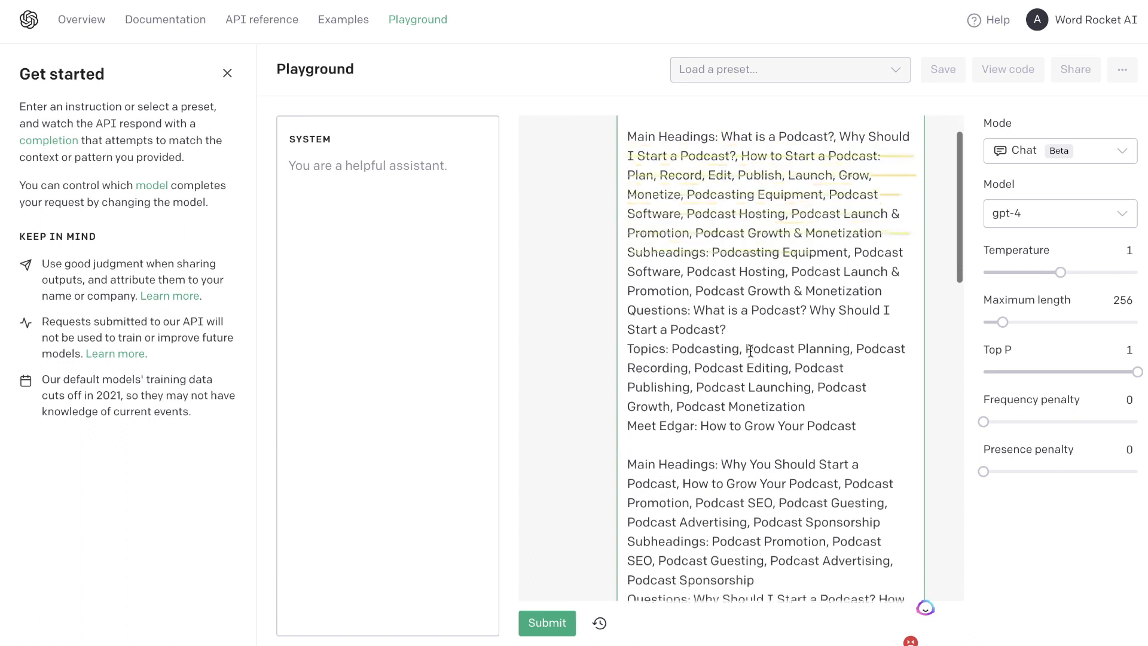
scroll(865, 420, "down", 3)
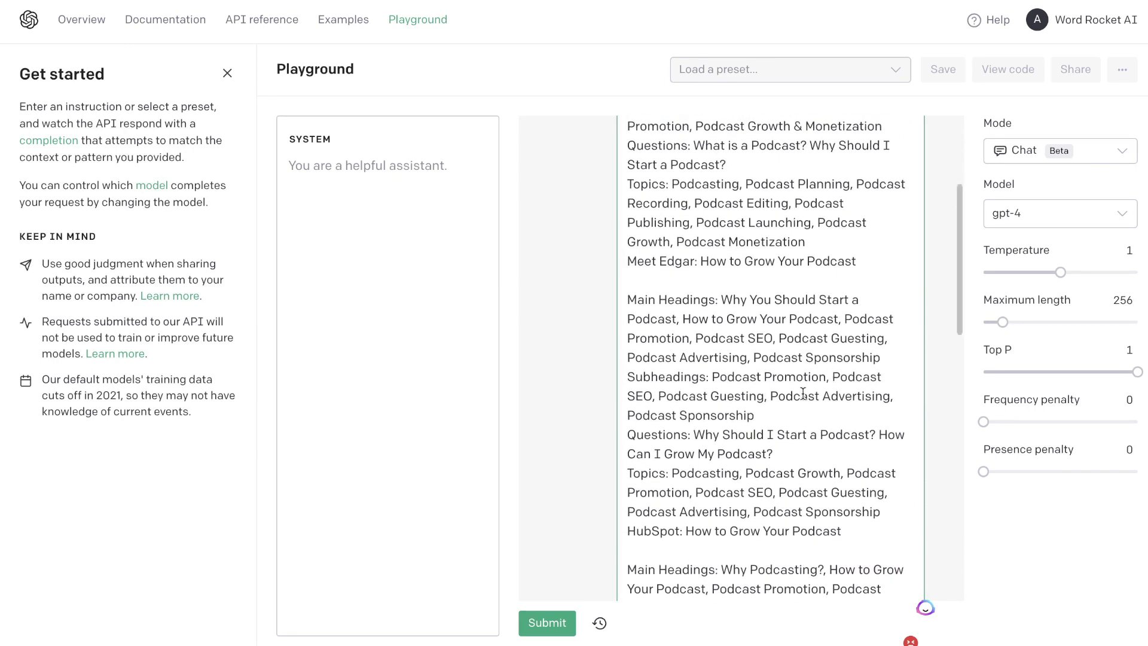
scroll(802, 392, "down", 1)
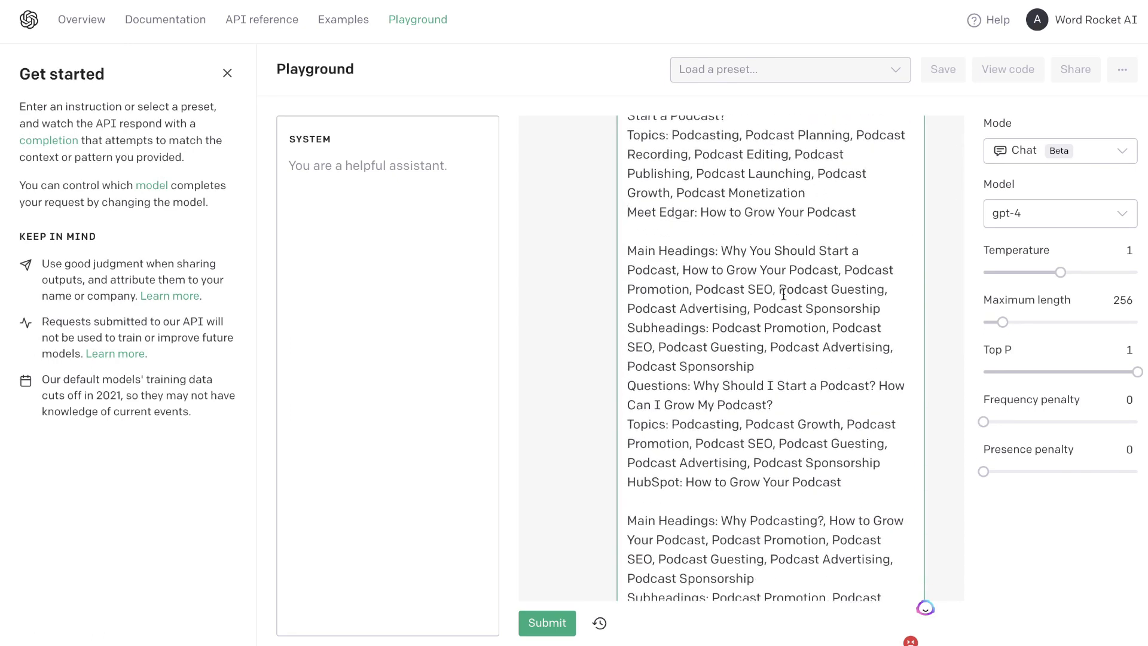
scroll(715, 286, "down", 2)
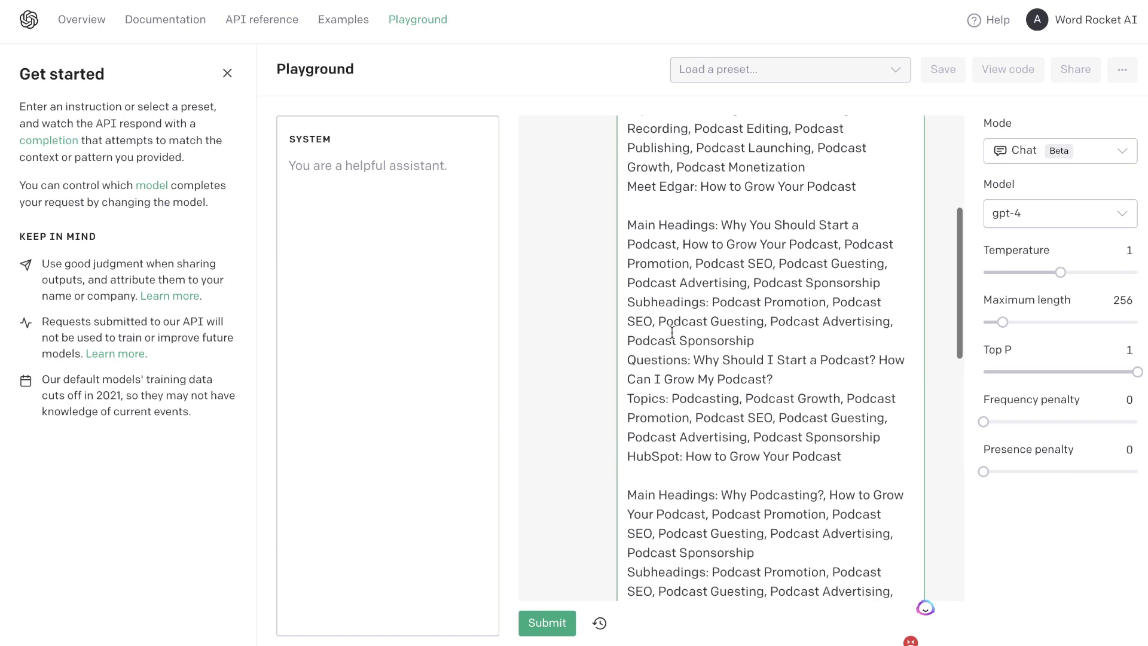
scroll(711, 359, "down", 3)
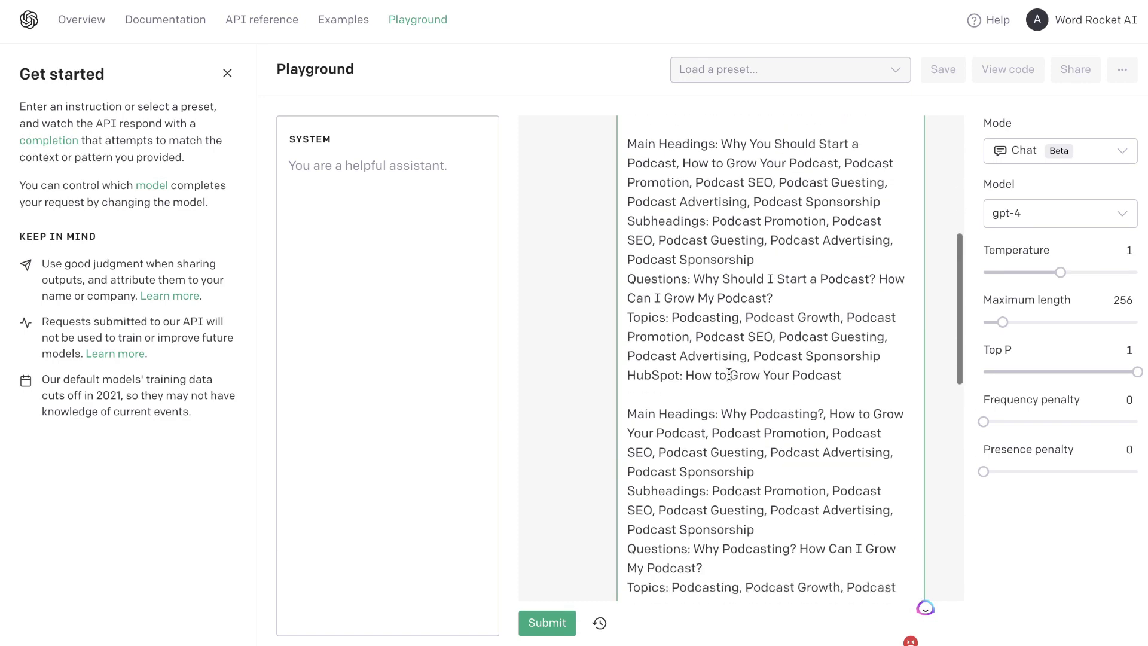
scroll(729, 374, "down", 7)
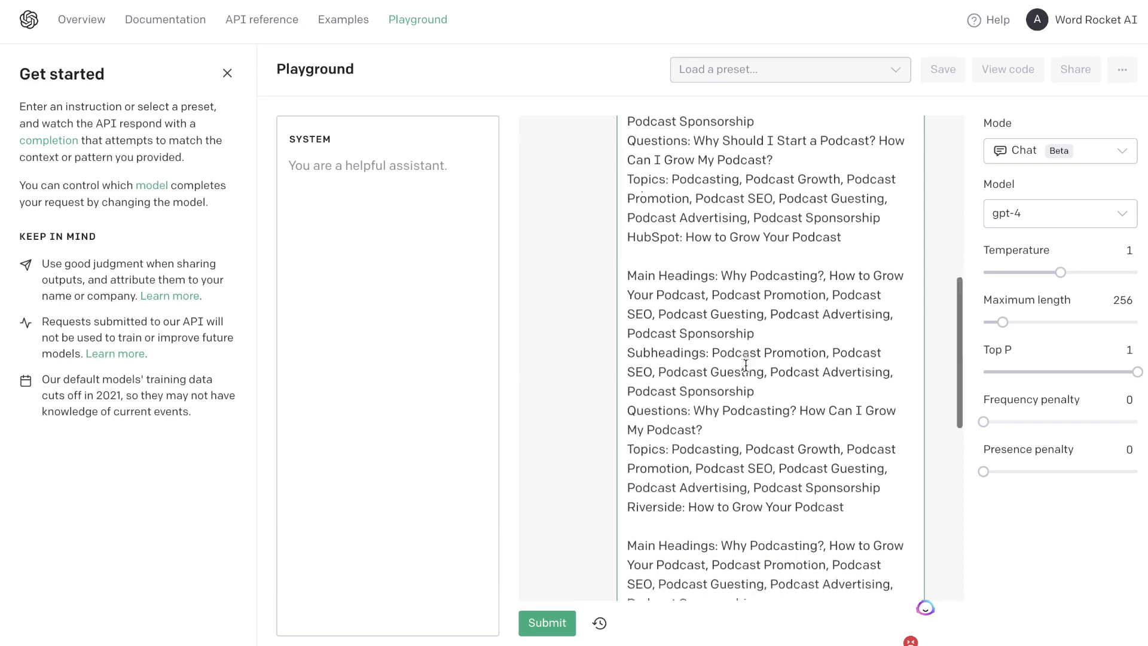
scroll(763, 359, "down", 2)
scroll(777, 407, "up", 3)
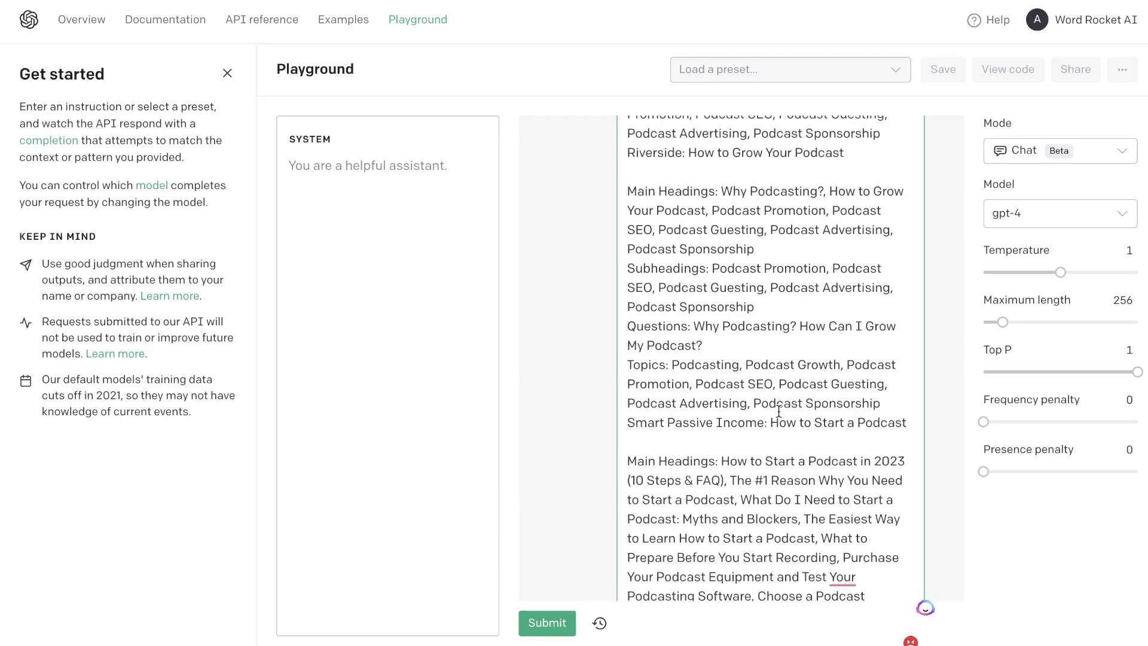
scroll(778, 412, "down", 4)
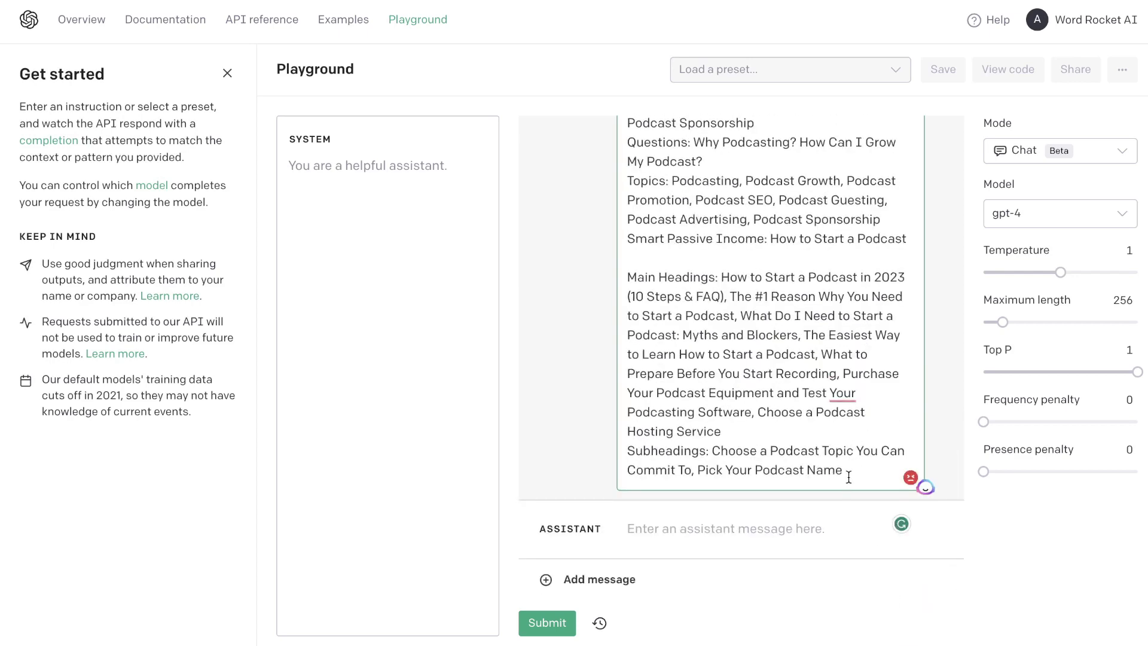
scroll(849, 476, "up", 8)
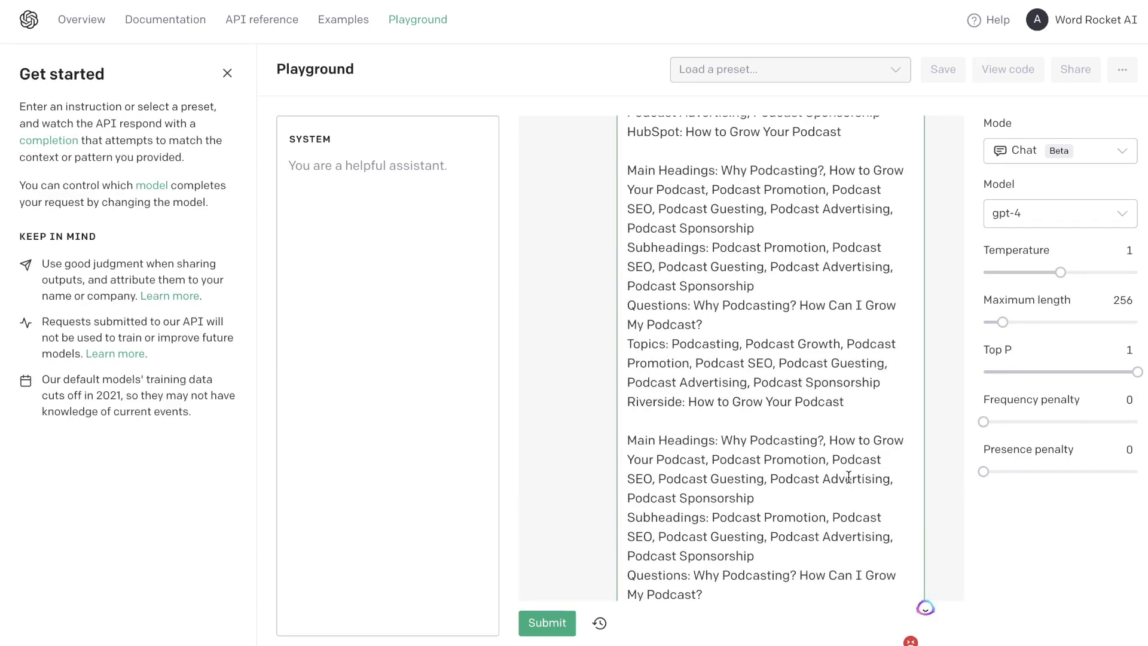
scroll(849, 477, "up", 6)
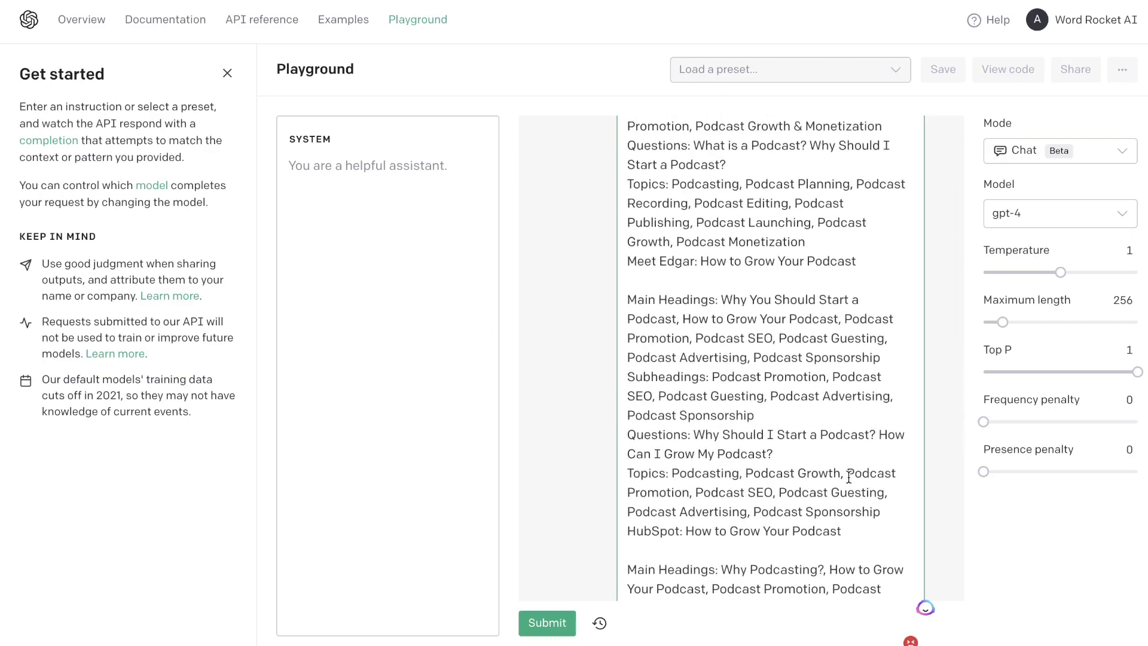
scroll(848, 477, "up", 3)
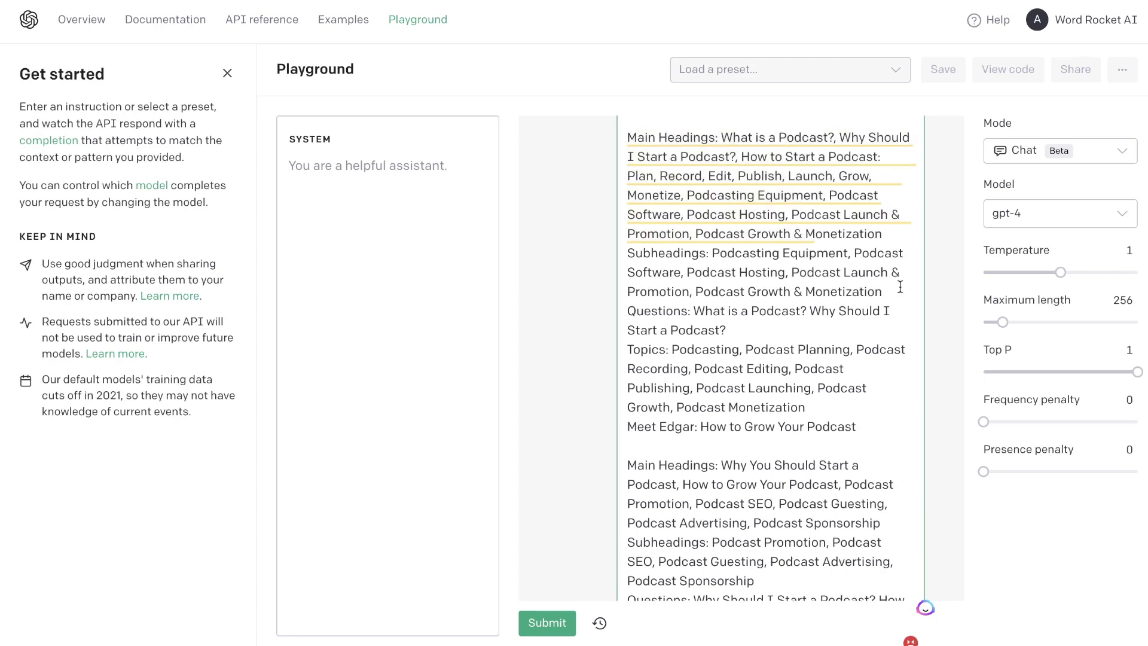
scroll(900, 287, "down", 10)
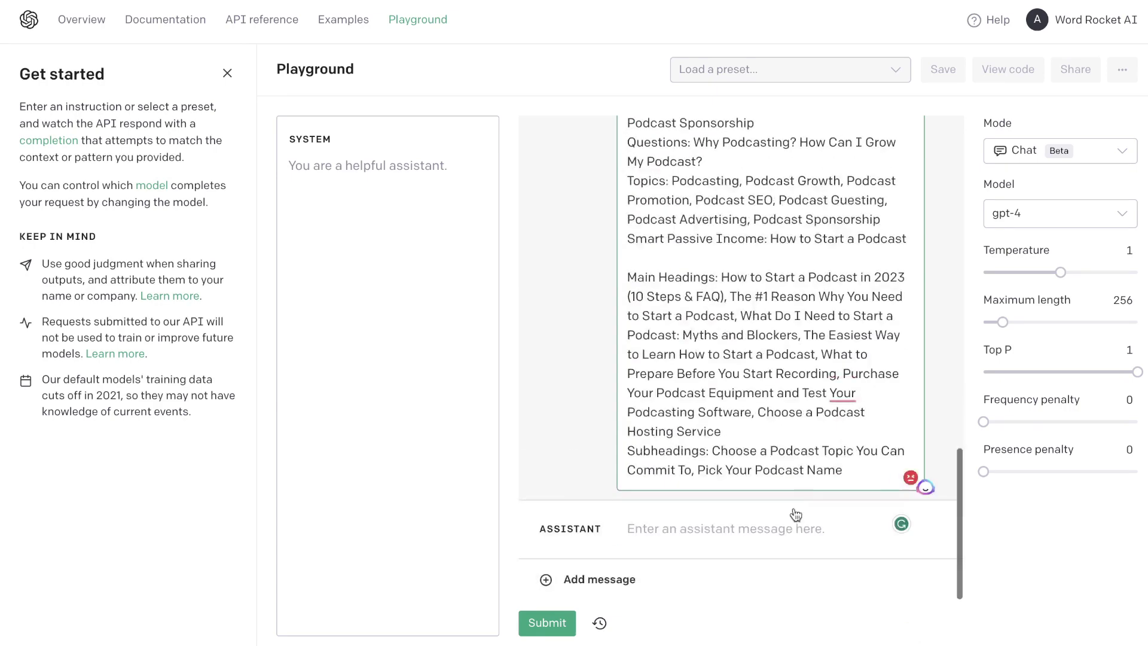
Step: Paste the outline instructions for 'How to Start and Grow a Podcast in 2023' into the assistant message
left_click(771, 534)
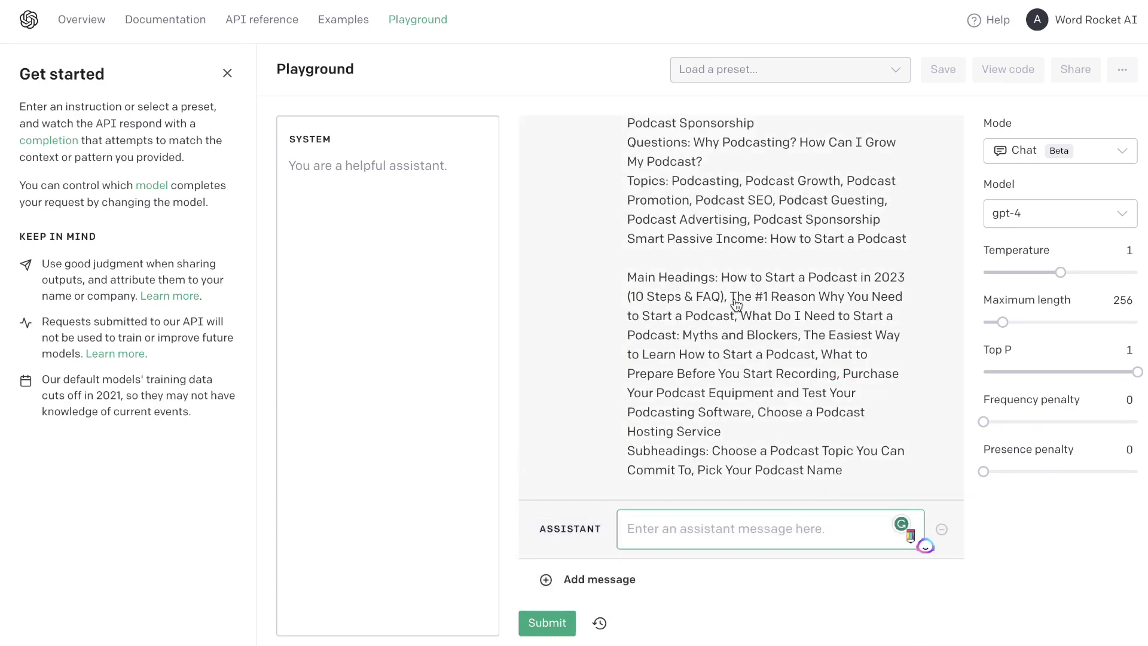
type("Your task is to create an seo optimzied outline using the information above. The info above is the outlines for the top ranked blog post for the keyword how to start and grow a podcast. So use that information to write an seo optimzied outline but also include other topics and headings that you think would be useful for this blog post. Write in markdown")
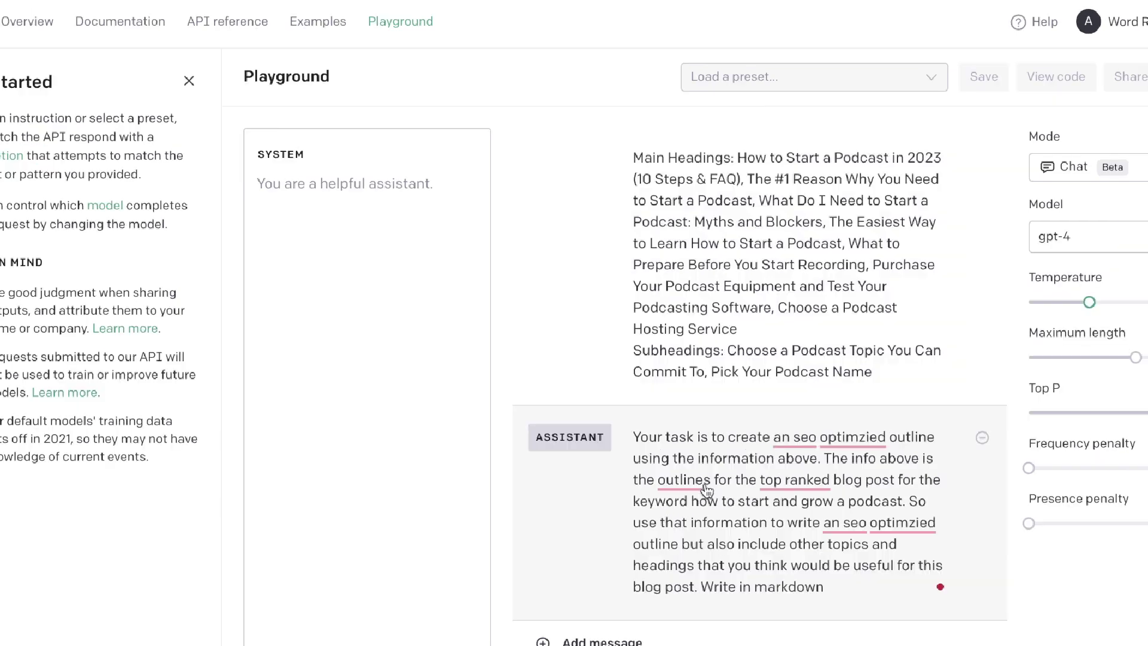
mouse_move(856, 471)
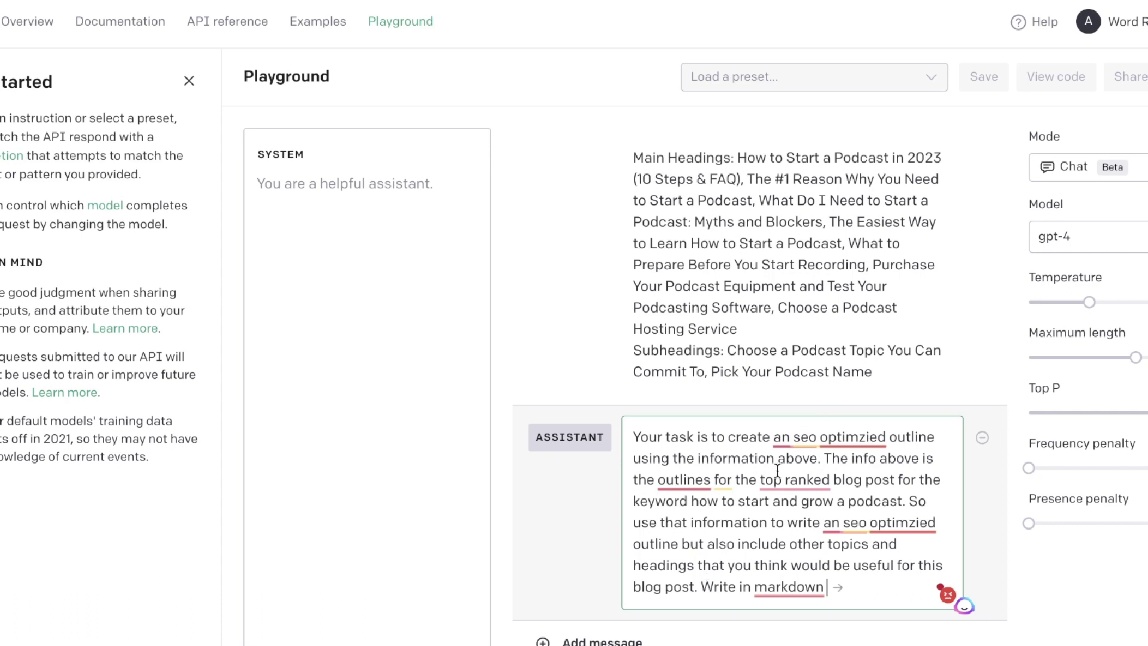
mouse_move(784, 472)
scroll(813, 553, "up", 2)
scroll(912, 253, "down", 2)
Step: Set temperature 0.71 and maximum length 1312, then generate the outline
mouse_move(877, 520)
type(".")
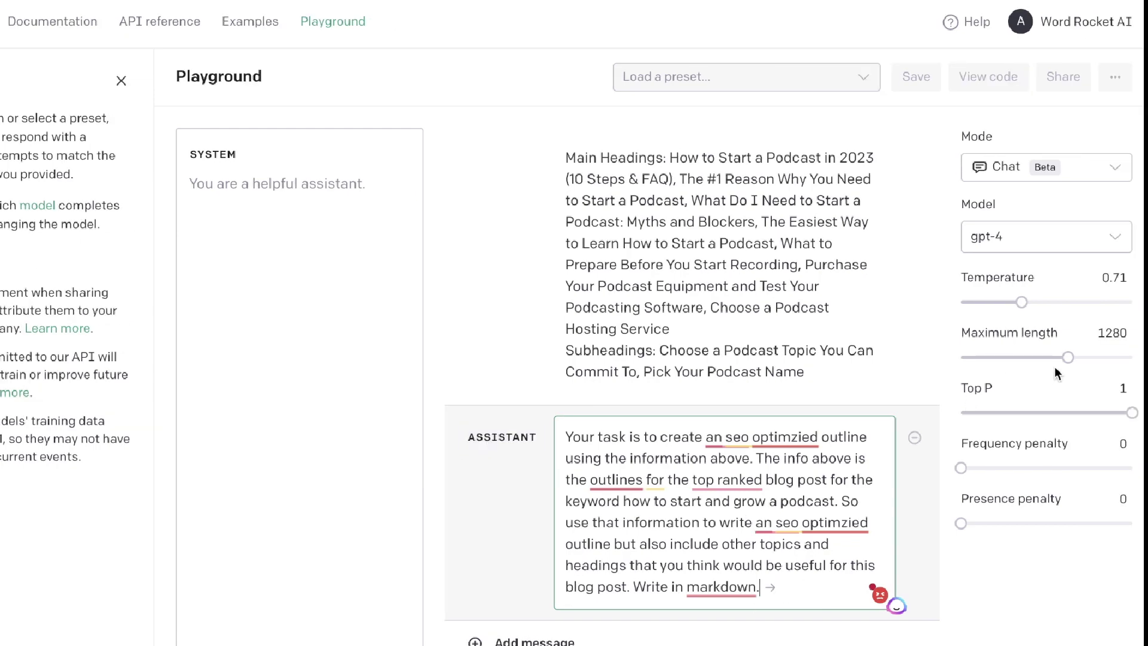
left_click_drag(1070, 355, 1070, 357)
mouse_move(1049, 285)
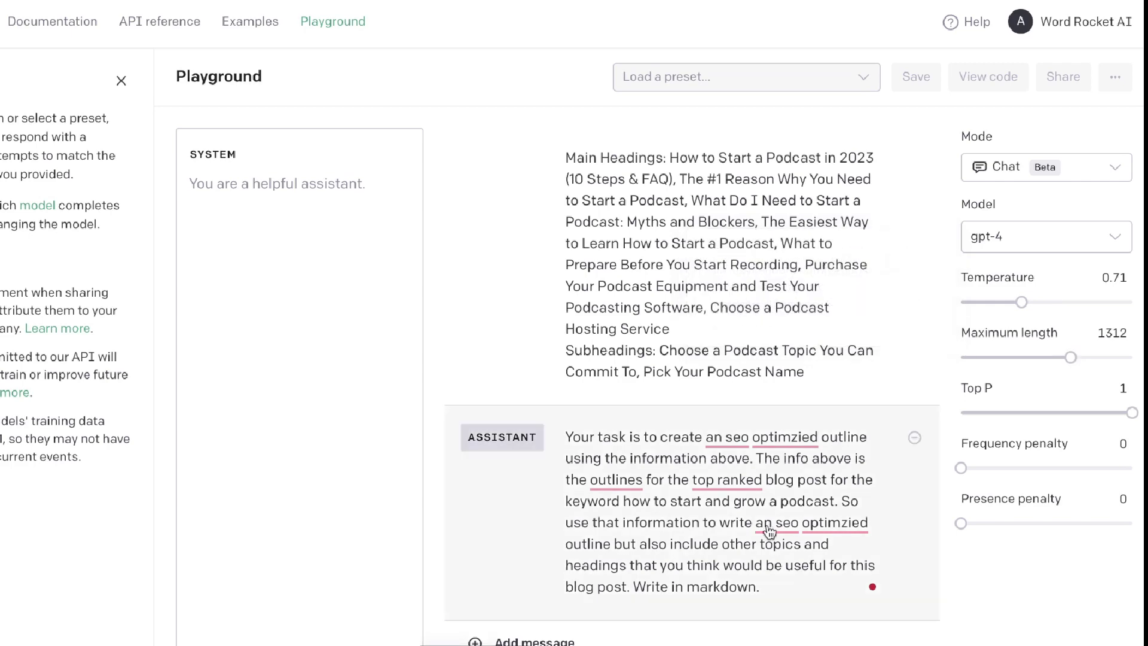
key("ctrl+Return")
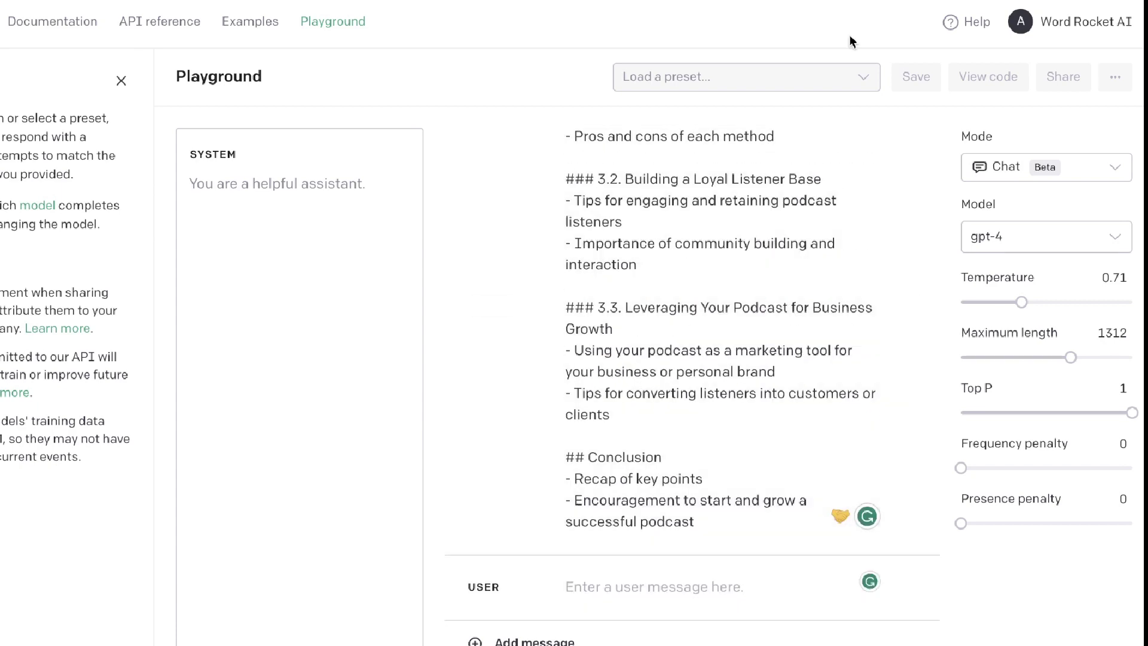
Step: Scroll through the generated podcast outline from Part 1 to the Conclusion
left_click(743, 456)
scroll(743, 456, "up", 15)
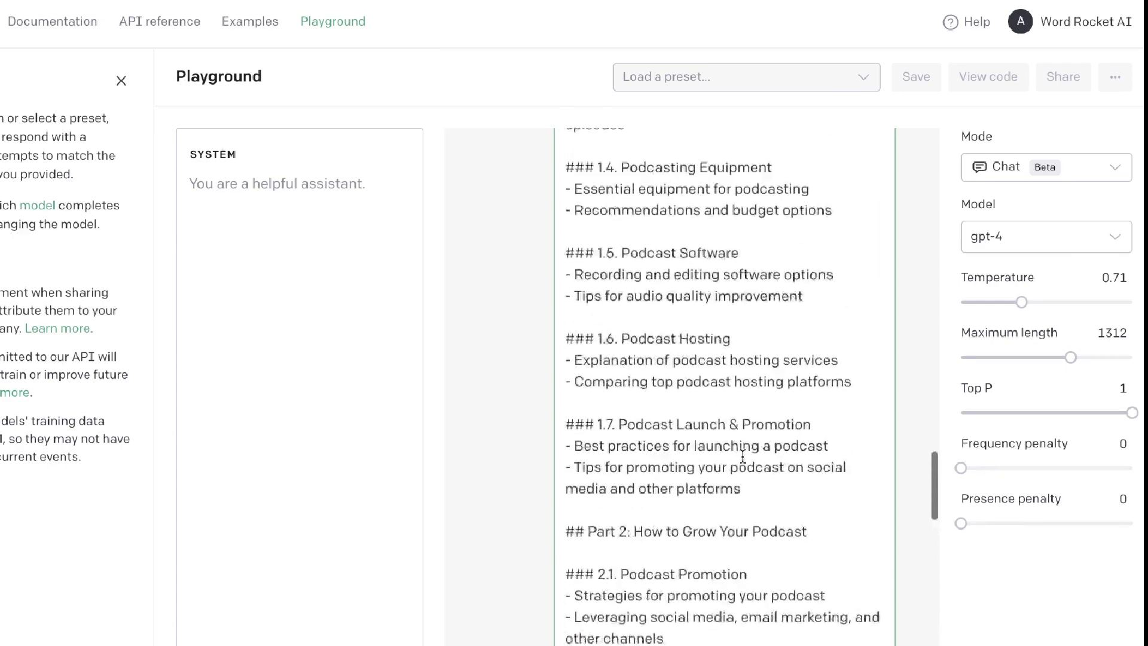
scroll(743, 456, "up", 7)
scroll(725, 448, "down", 4)
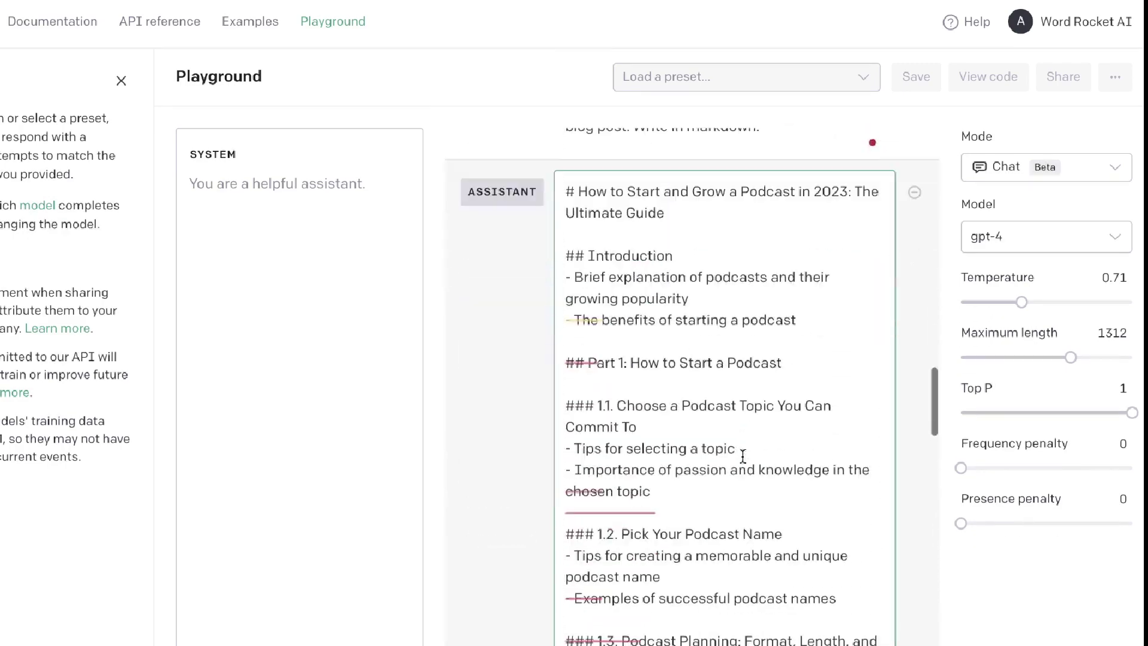
scroll(720, 424, "down", 5)
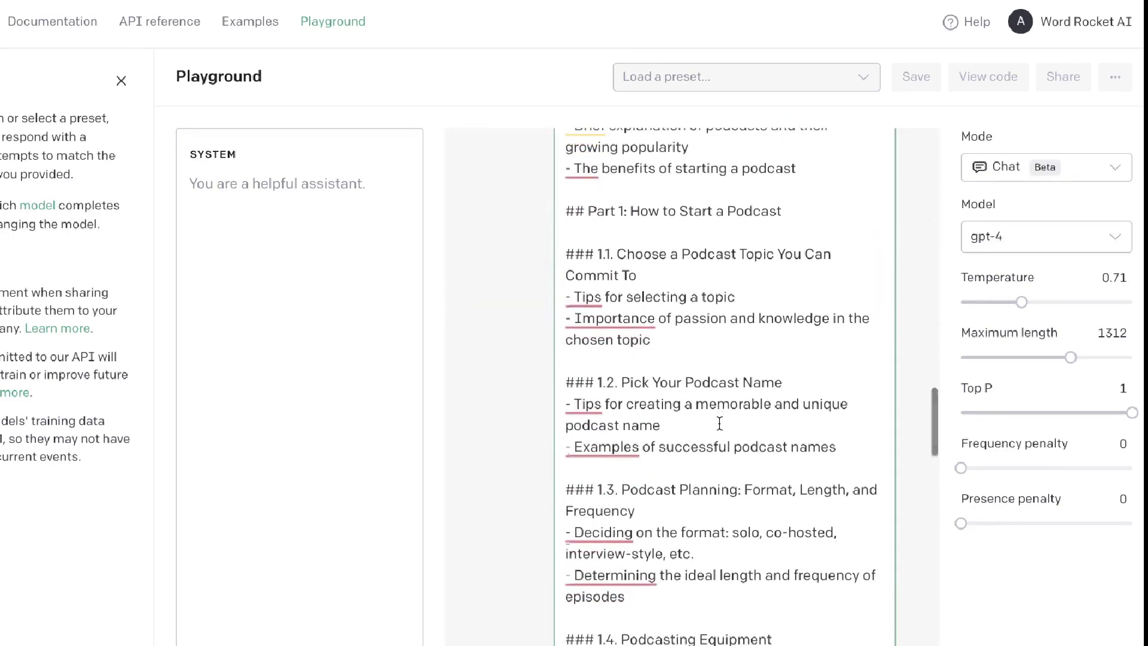
scroll(719, 423, "down", 8)
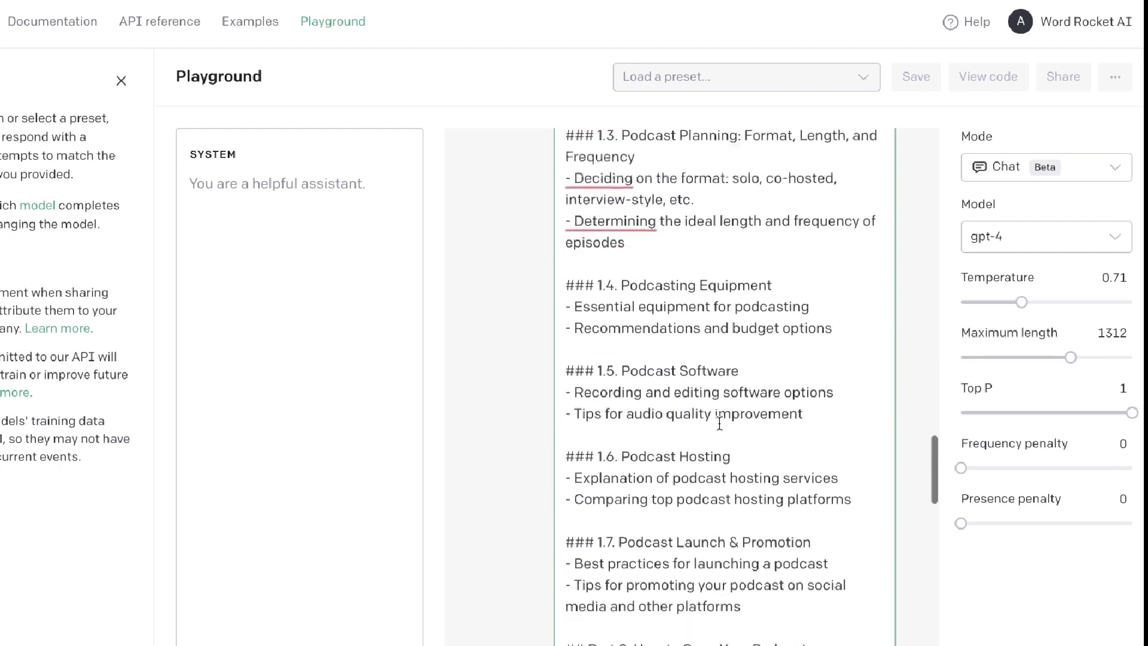
scroll(719, 424, "up", 3)
scroll(719, 423, "down", 3)
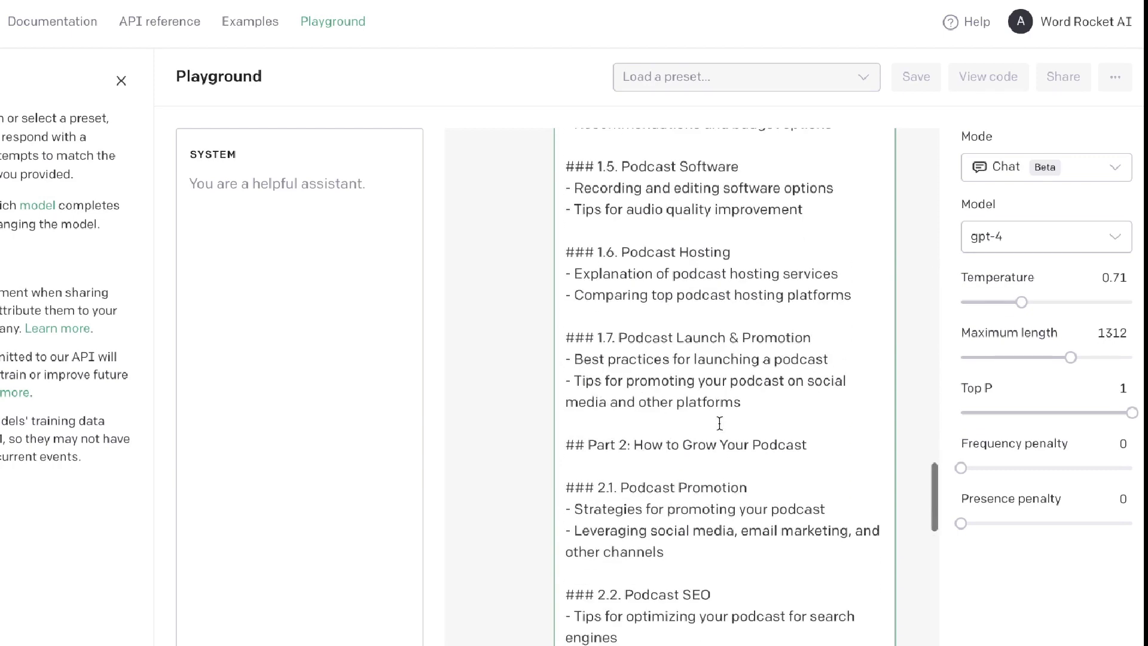
scroll(719, 423, "down", 5)
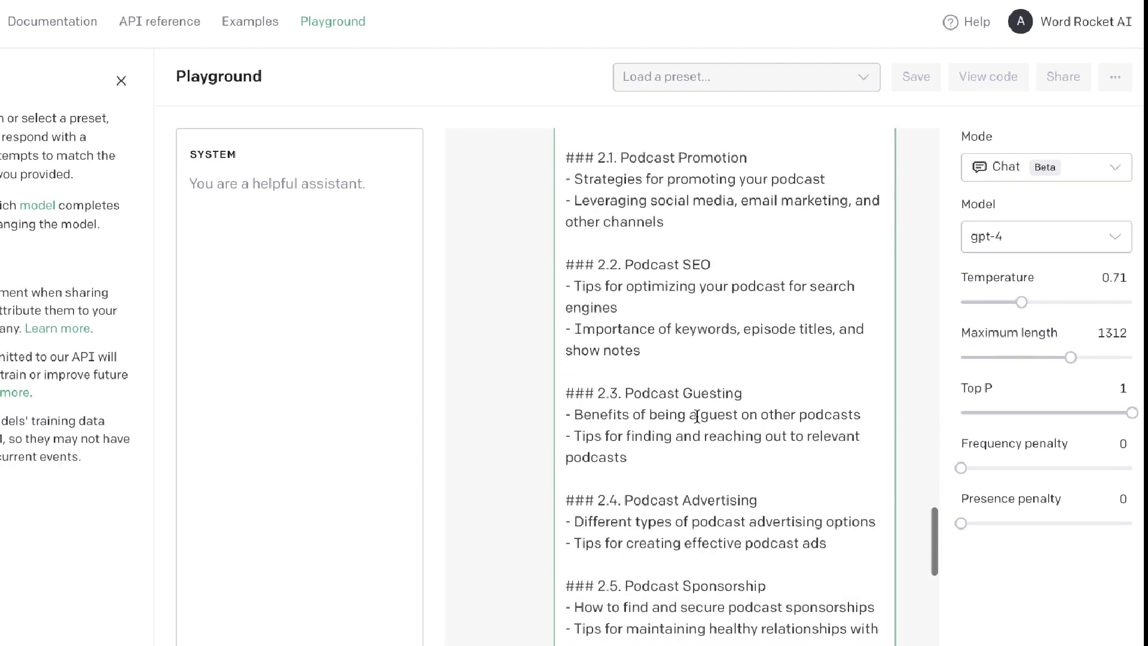
scroll(680, 475, "down", 3)
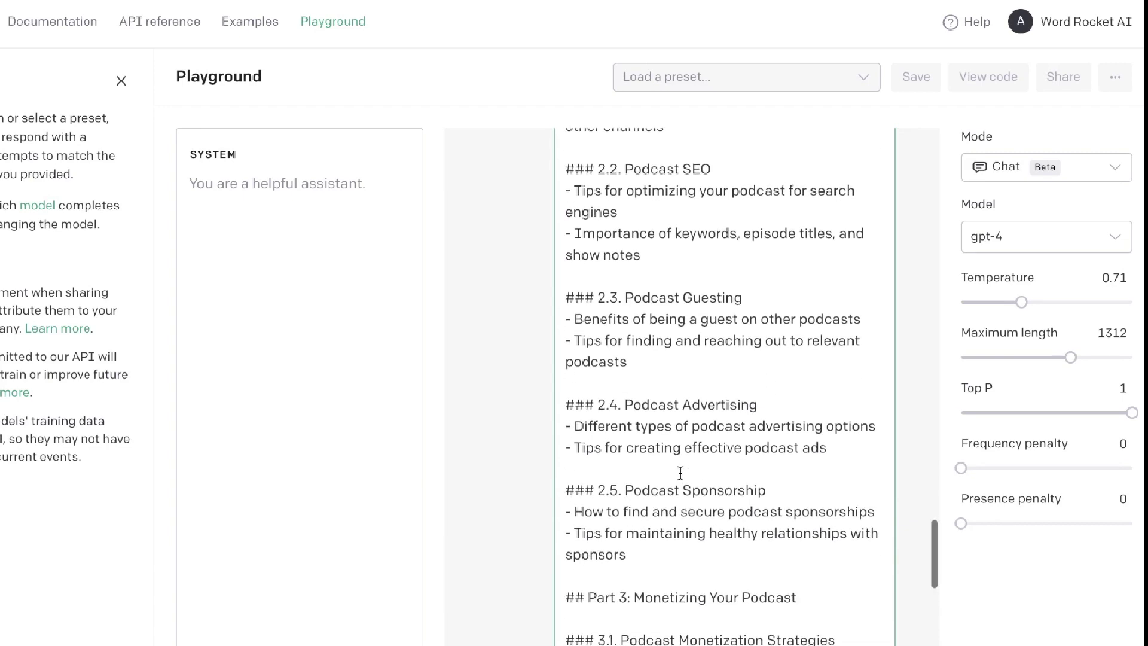
scroll(698, 529, "down", 7)
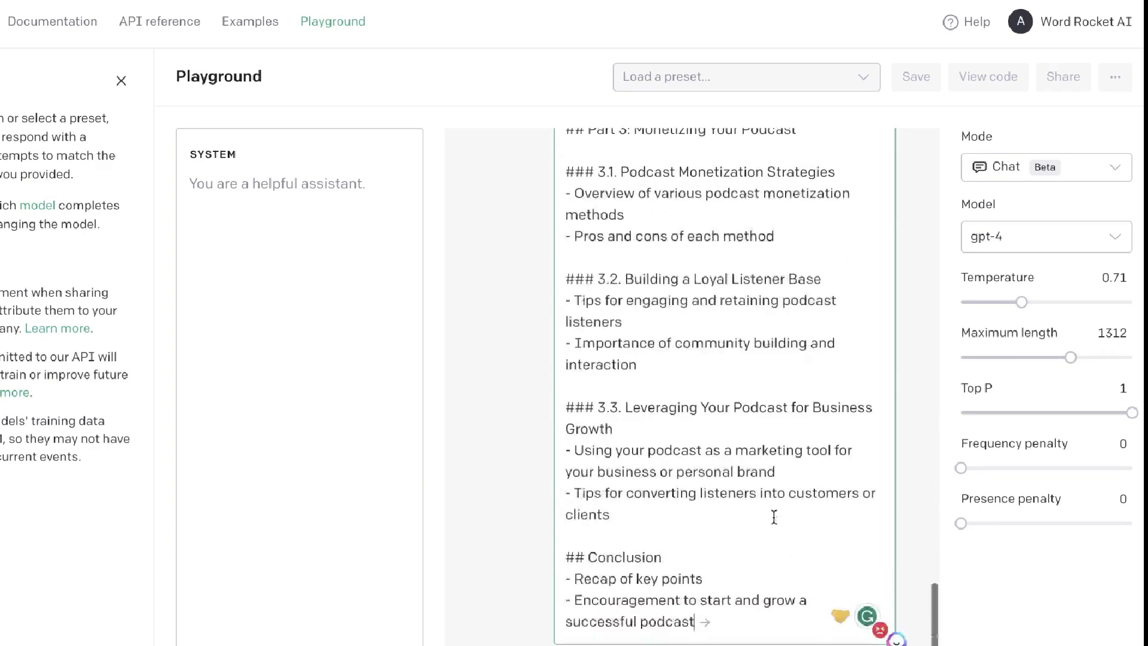
scroll(748, 591, "up", 1)
scroll(748, 574, "up", 20)
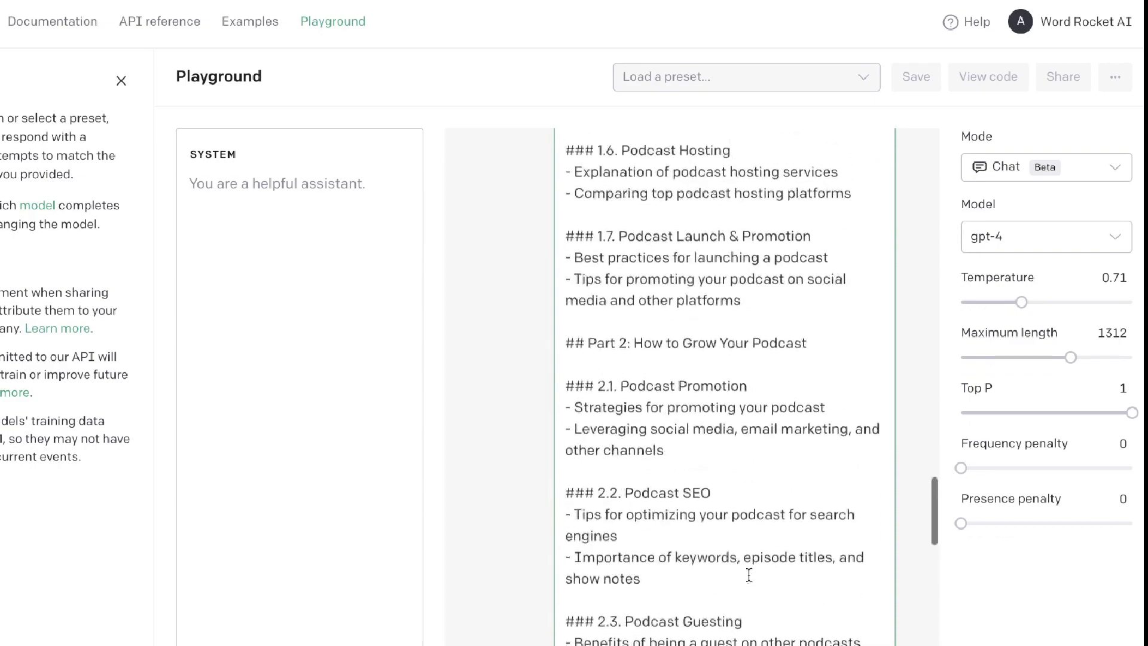
scroll(749, 574, "up", 8)
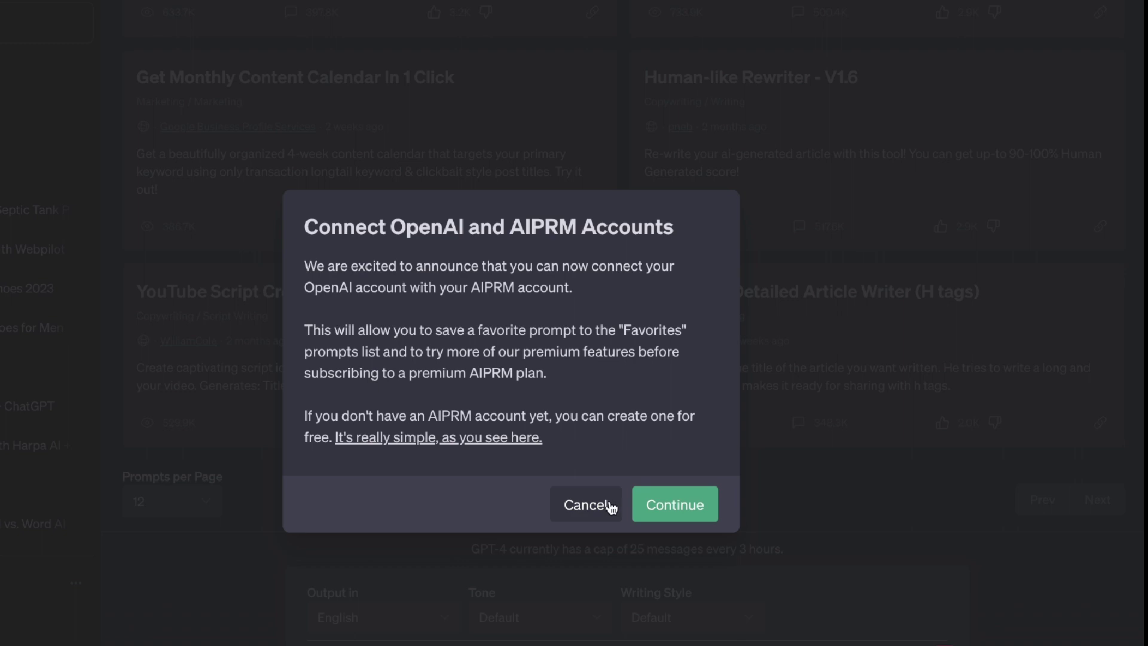
Step: Dismiss the AIPRM notice and send the prompt extracting main, LSI and variation keywords from four competitor posts
left_click(675, 505)
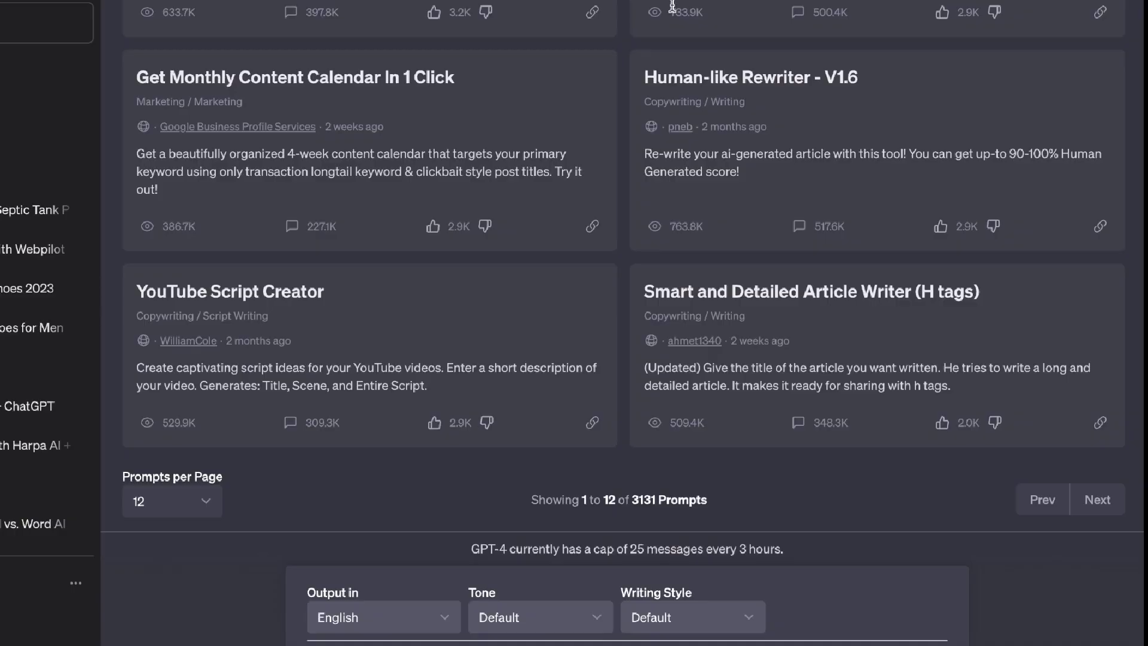
scroll(671, 7, "up", 10)
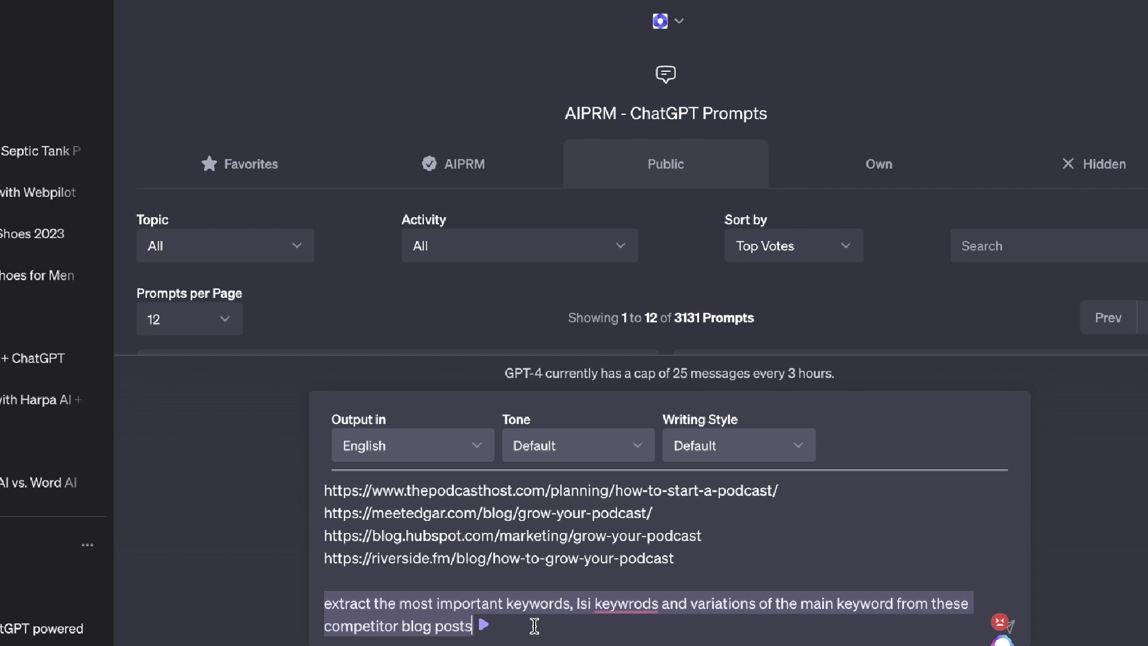
key("Return")
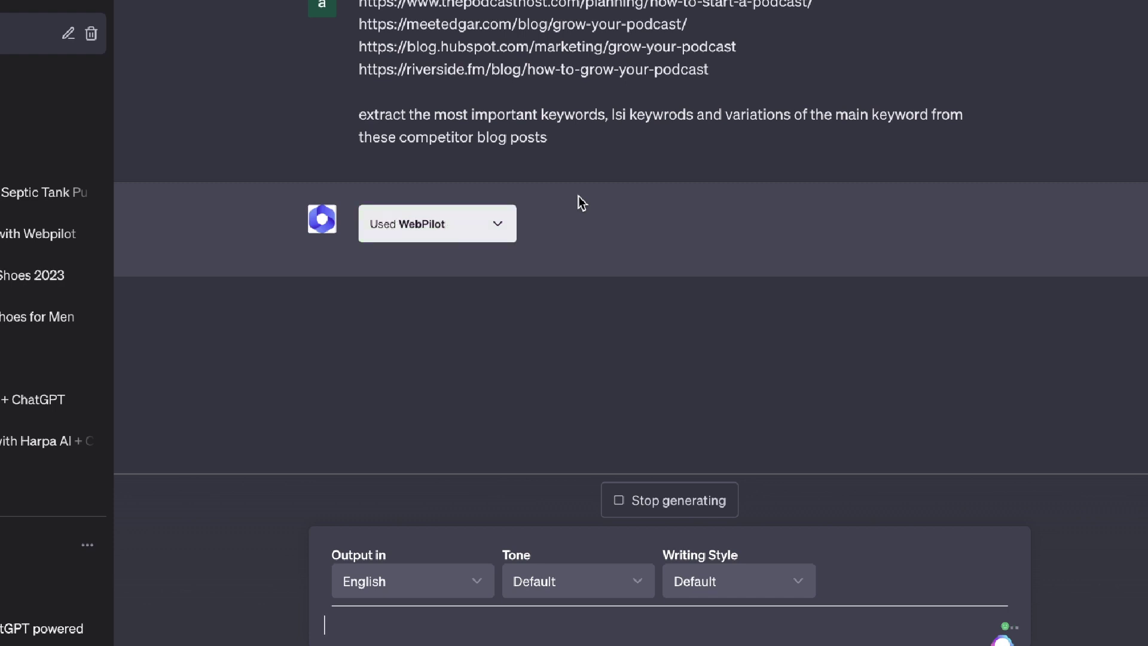
Step: Review the keyword replies and copy the first reply's main, LSI and variation keyword lists
scroll(592, 198, "up", 2)
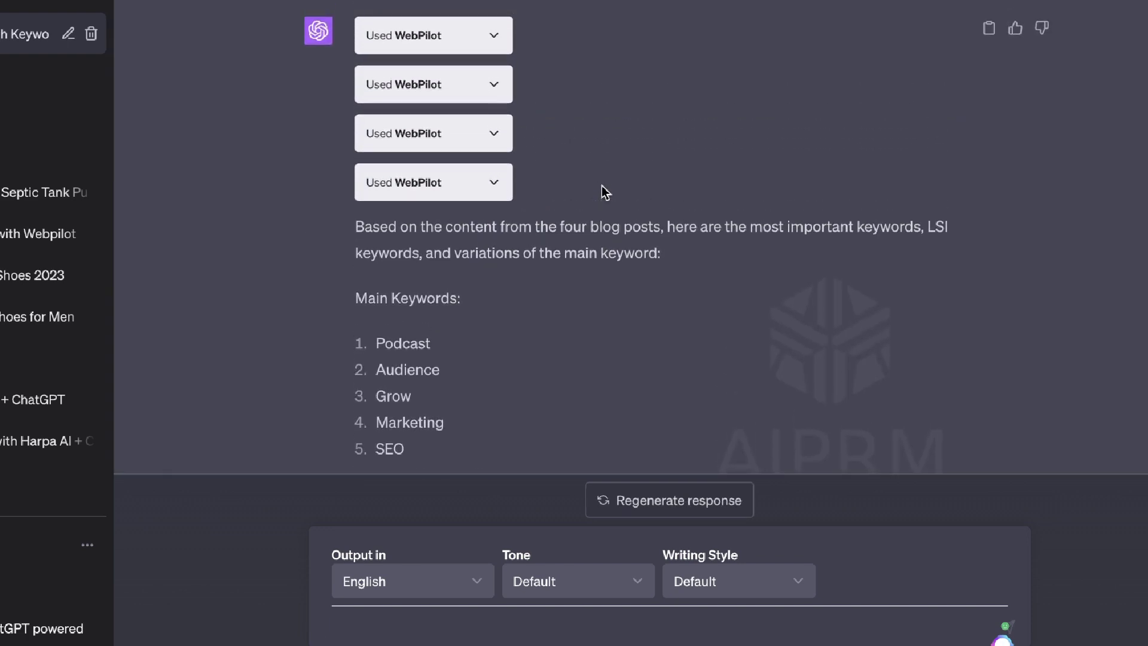
scroll(576, 281, "down", 1)
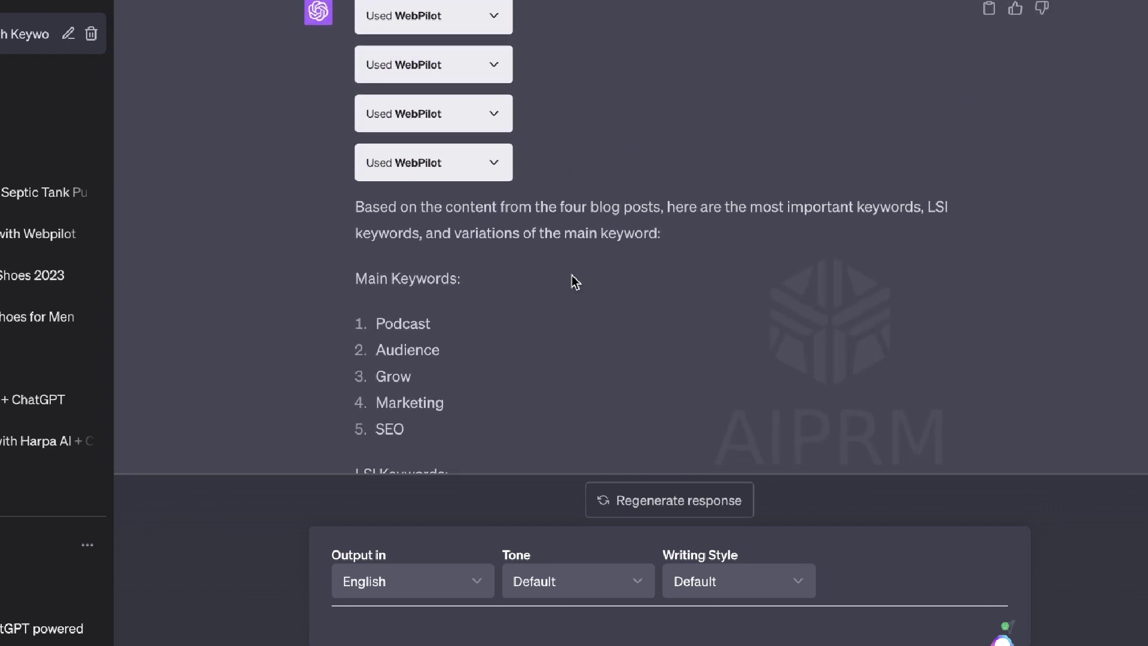
scroll(722, 272, "down", 2)
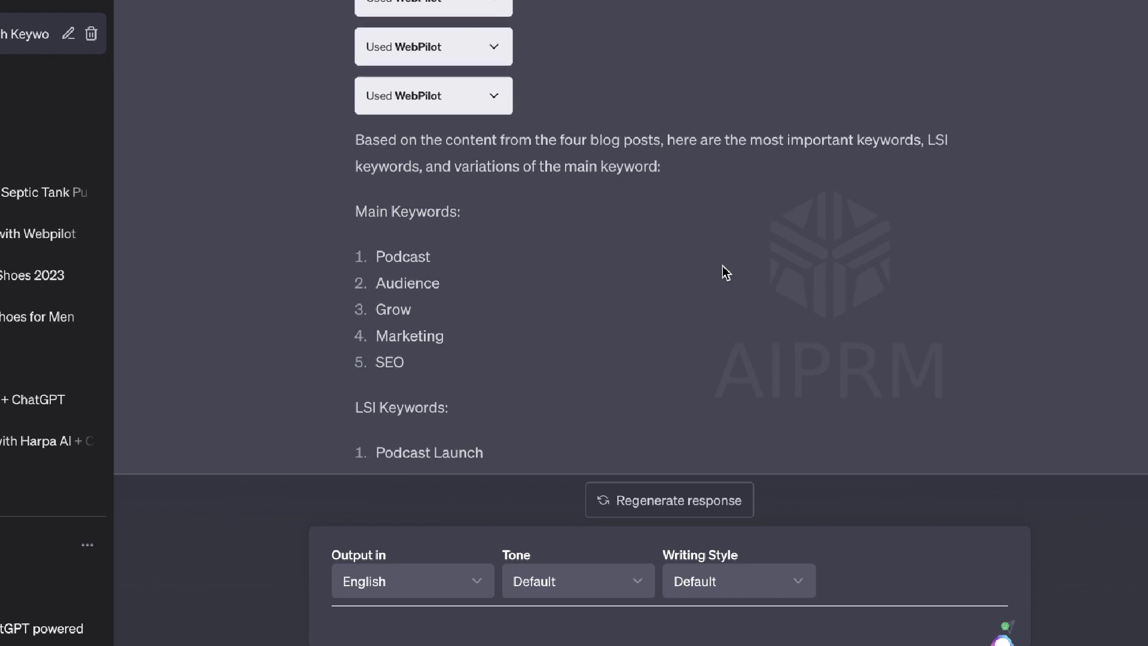
scroll(471, 286, "down", 4)
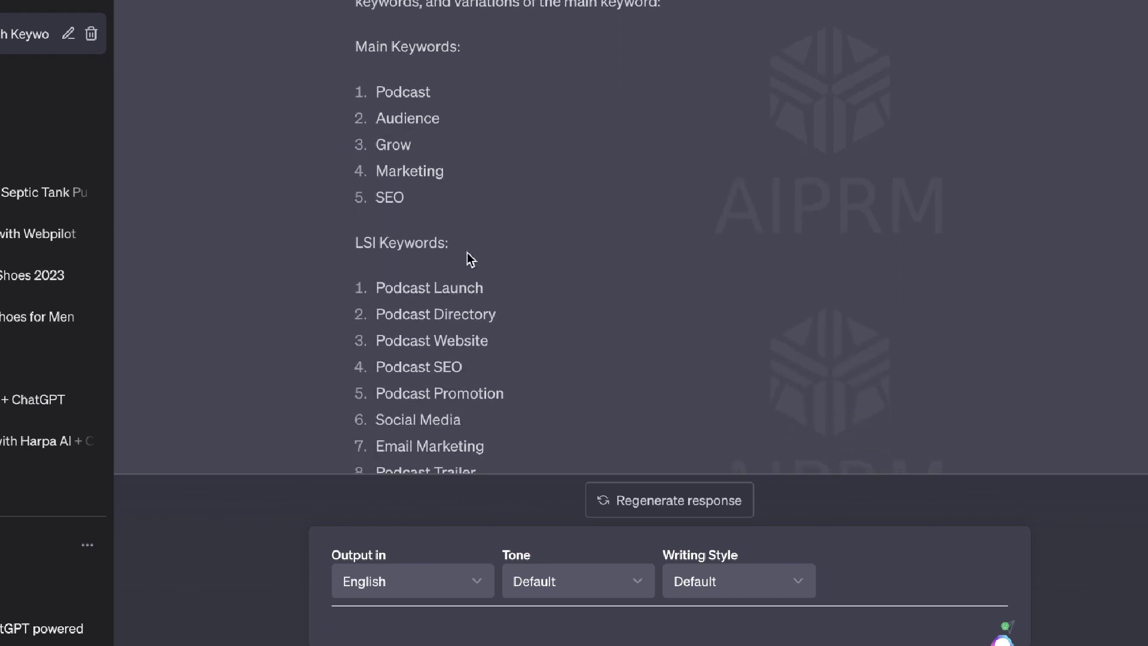
scroll(499, 258, "down", 2)
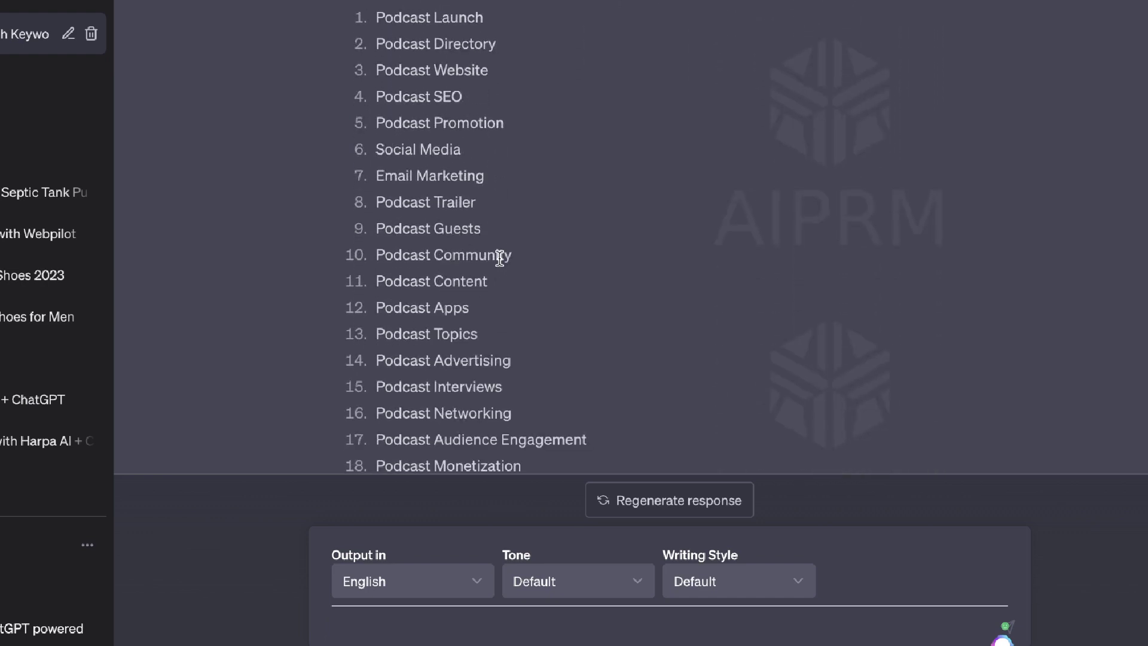
scroll(499, 259, "down", 4)
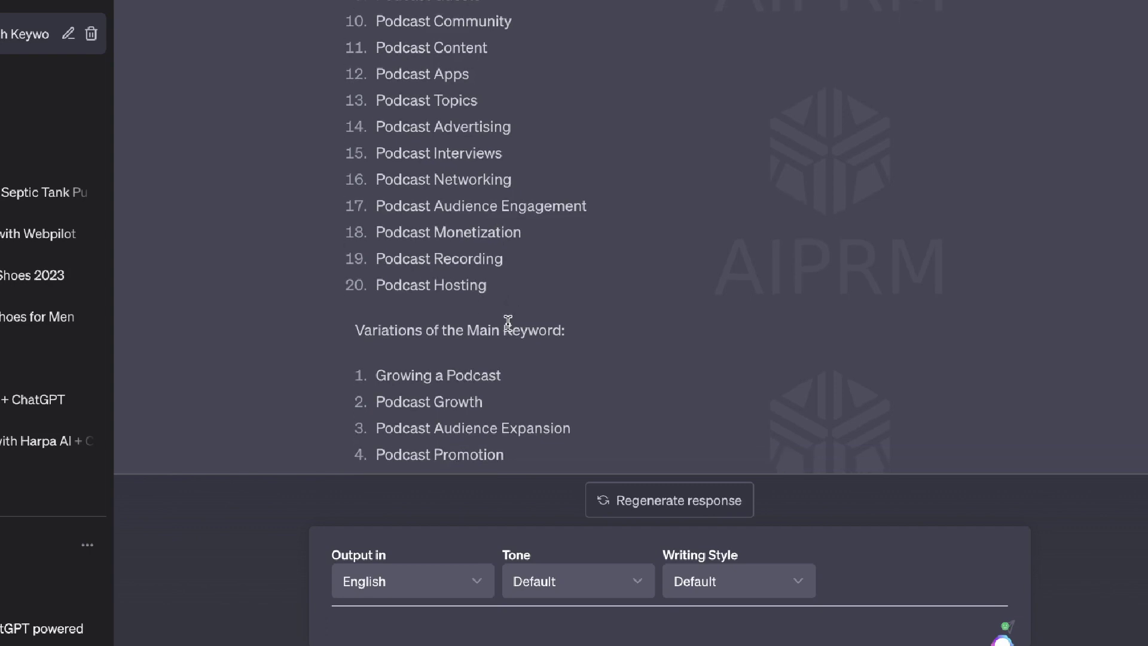
scroll(507, 323, "down", 9)
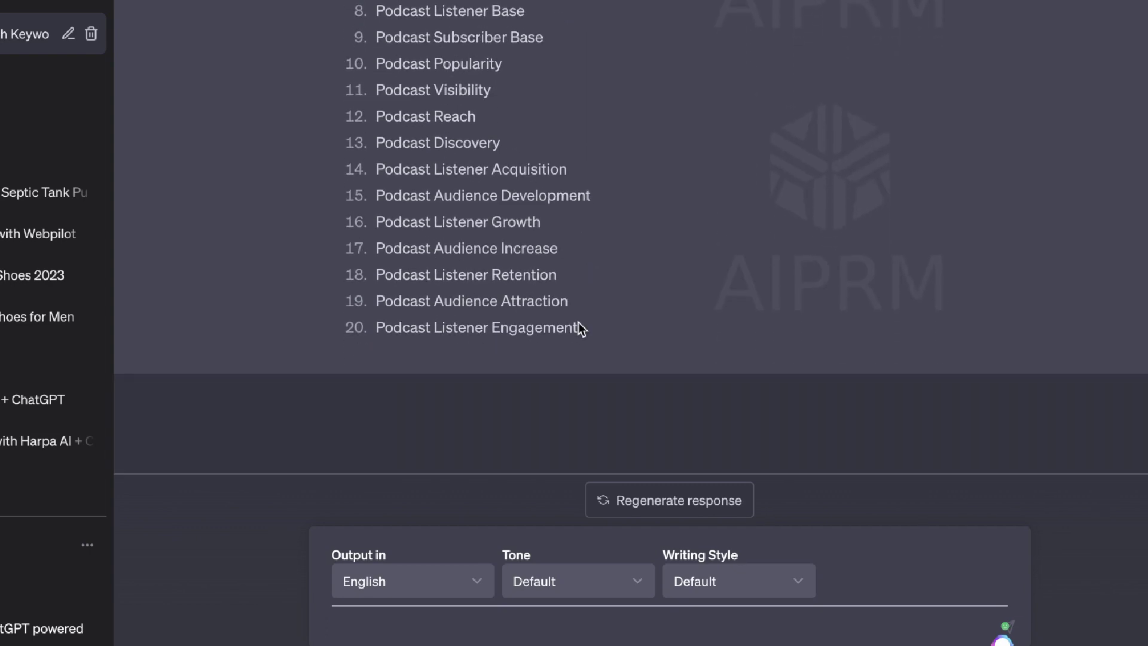
scroll(614, 350, "up", 6)
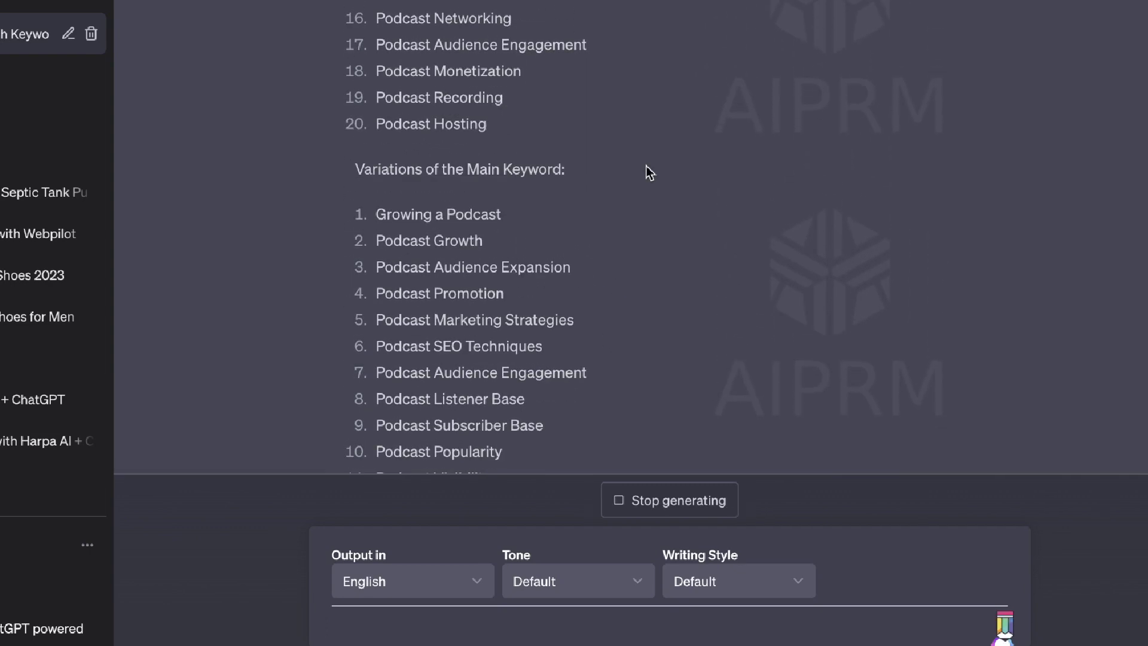
scroll(646, 172, "down", 13)
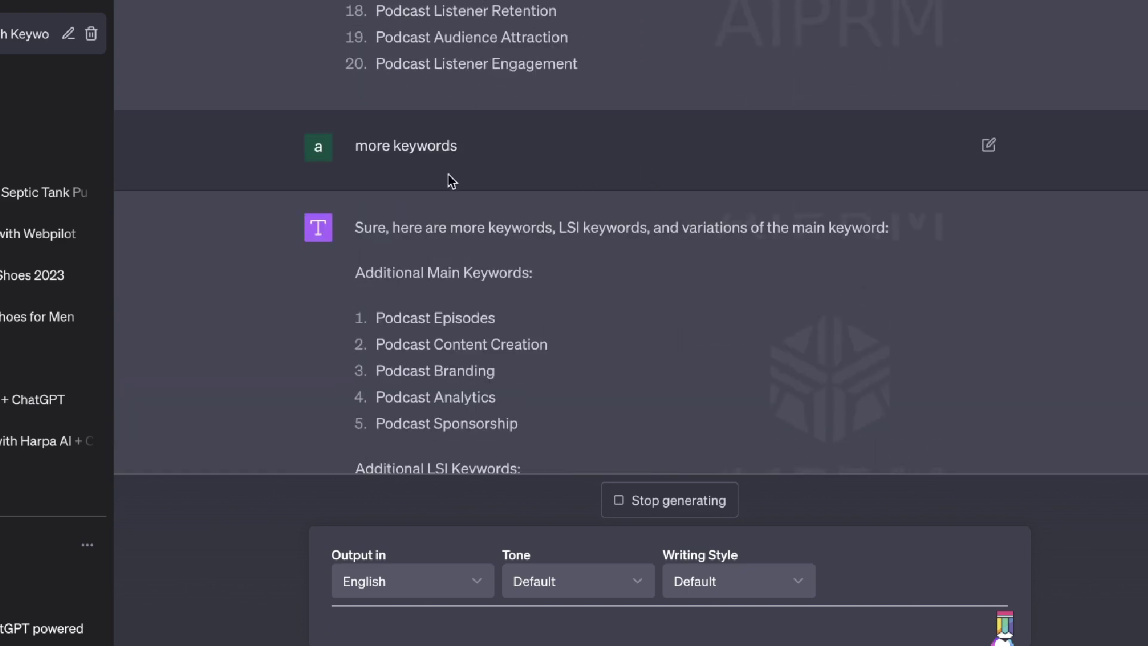
scroll(546, 216, "down", 3)
scroll(547, 209, "up", 1)
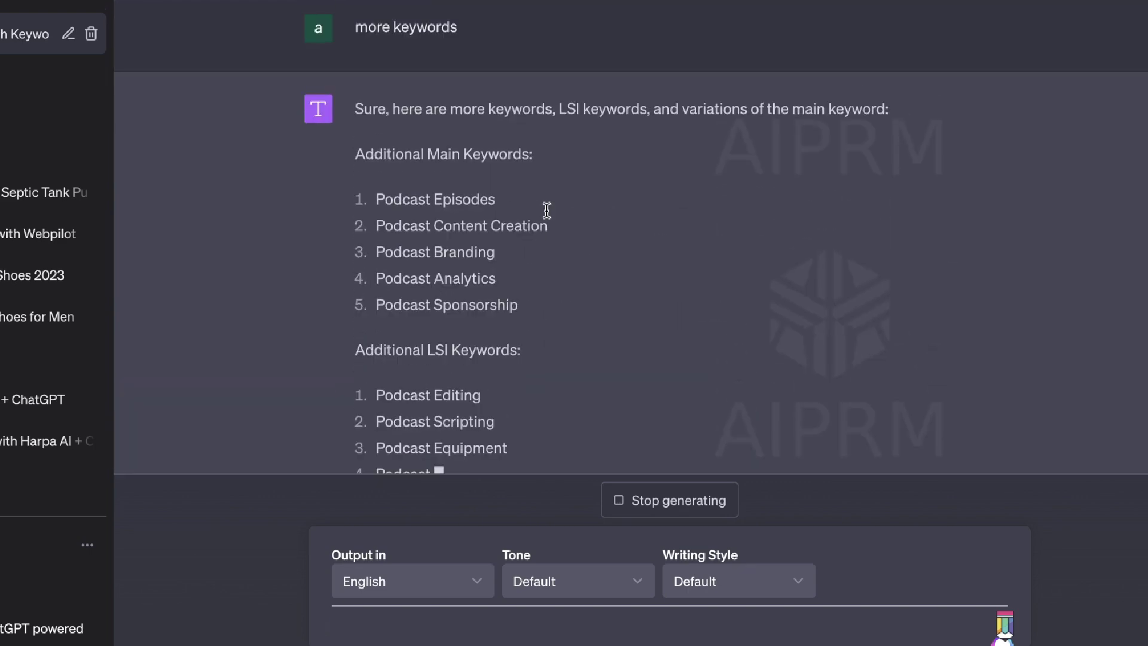
scroll(547, 209, "up", 6)
left_click_drag(622, 348, 369, 201)
scroll(543, 295, "up", 18)
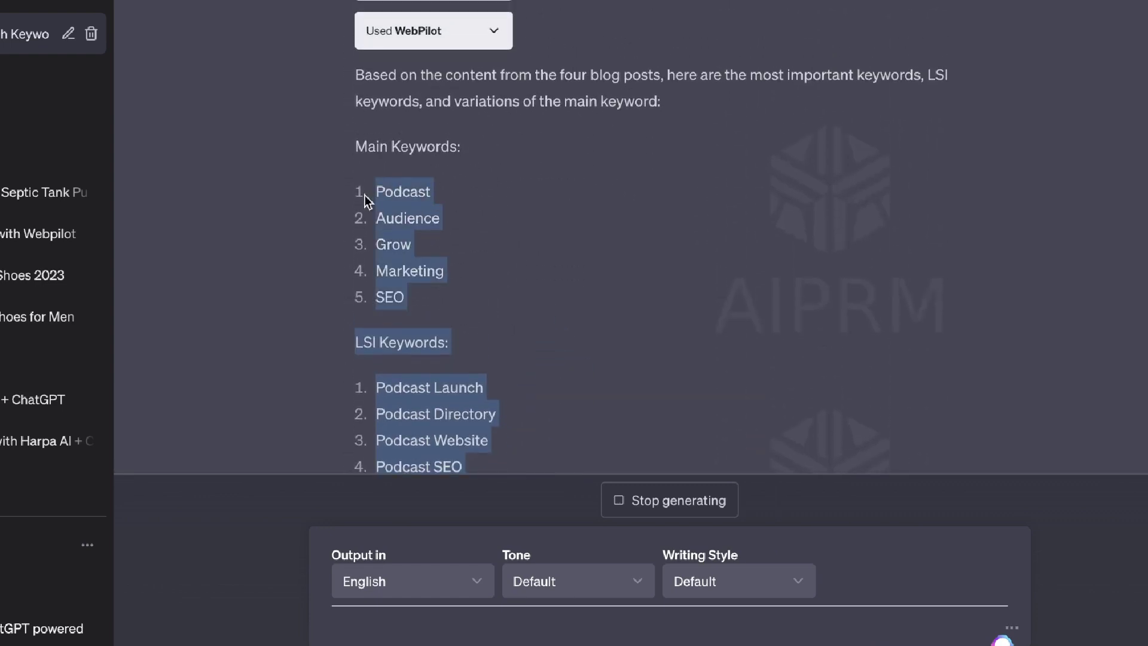
right_click(382, 239)
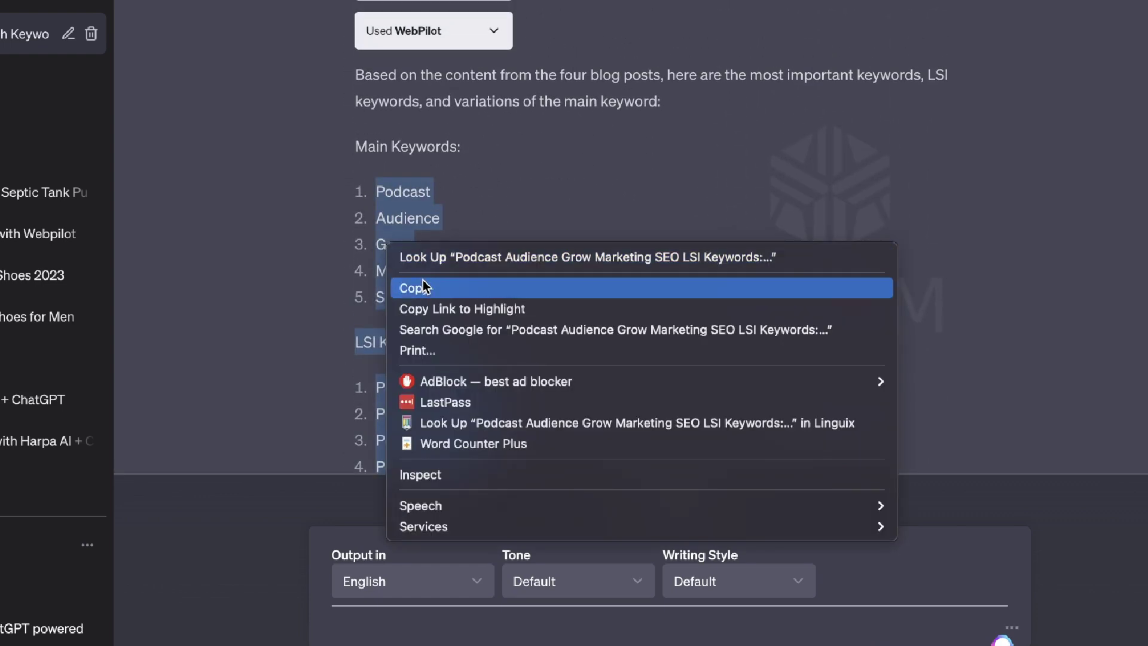
left_click(402, 287)
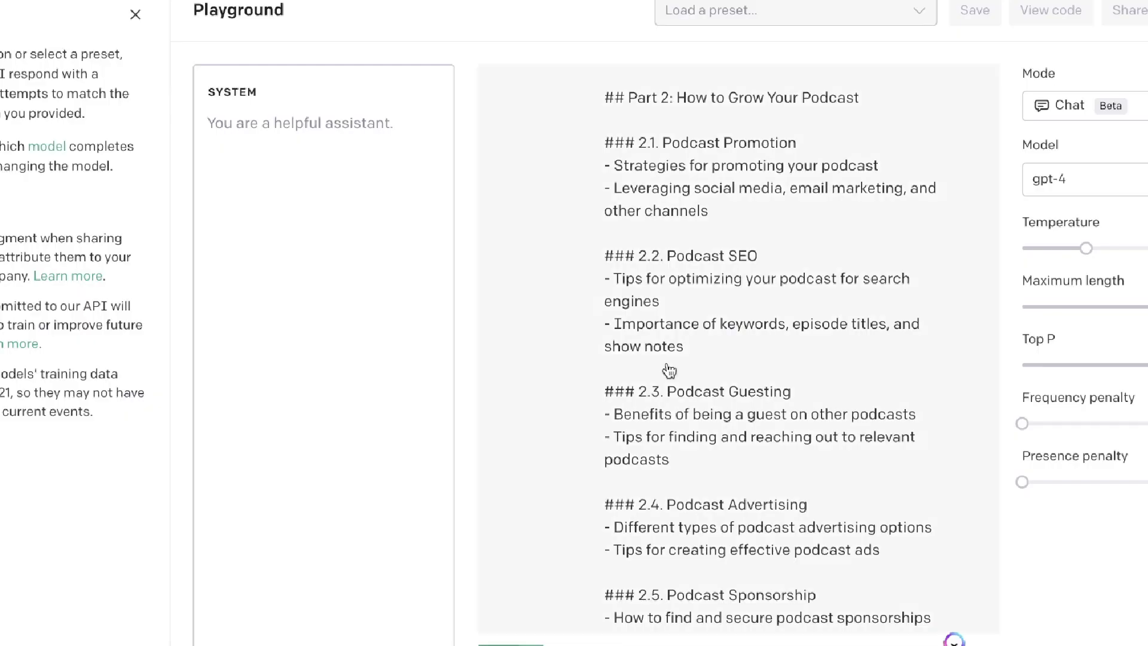
Step: Paste the blog-post prompt followed by the copied keyword lists into a new user message
scroll(666, 371, "down", 10)
left_click(662, 540)
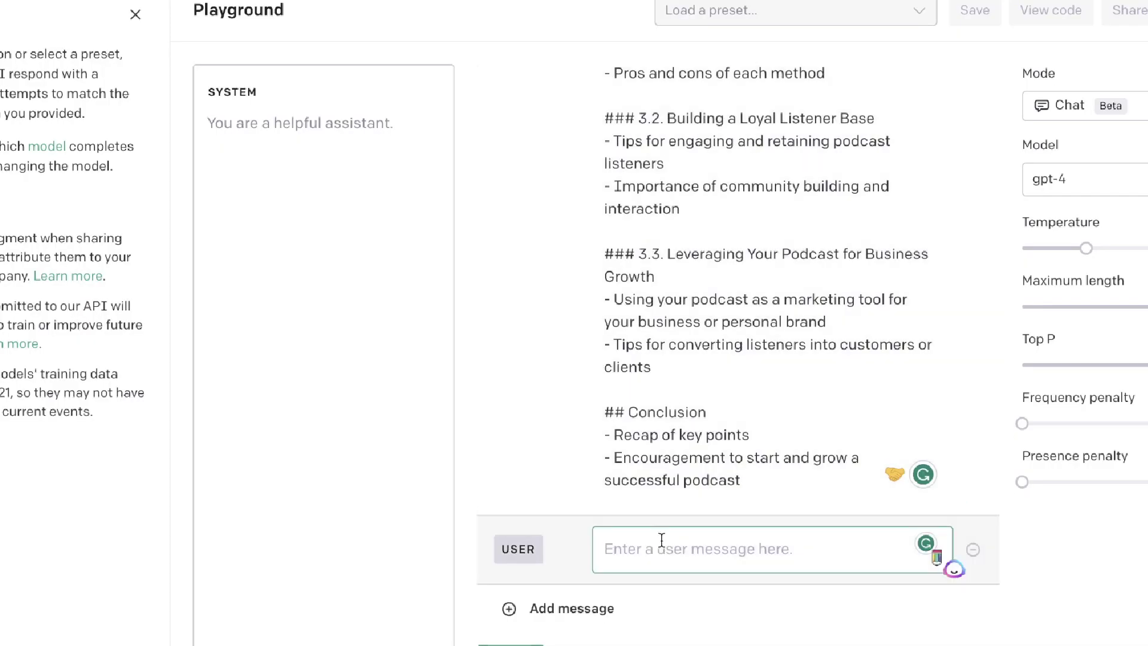
key("ctrl+v")
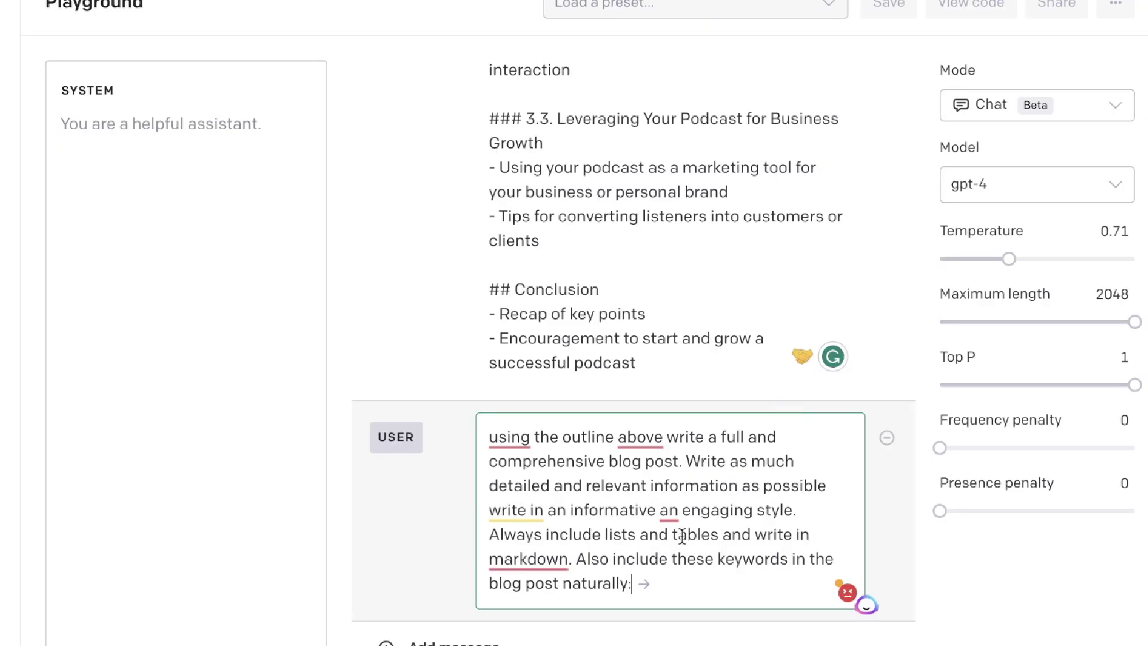
left_click(668, 510)
key("Return")
key("Return")
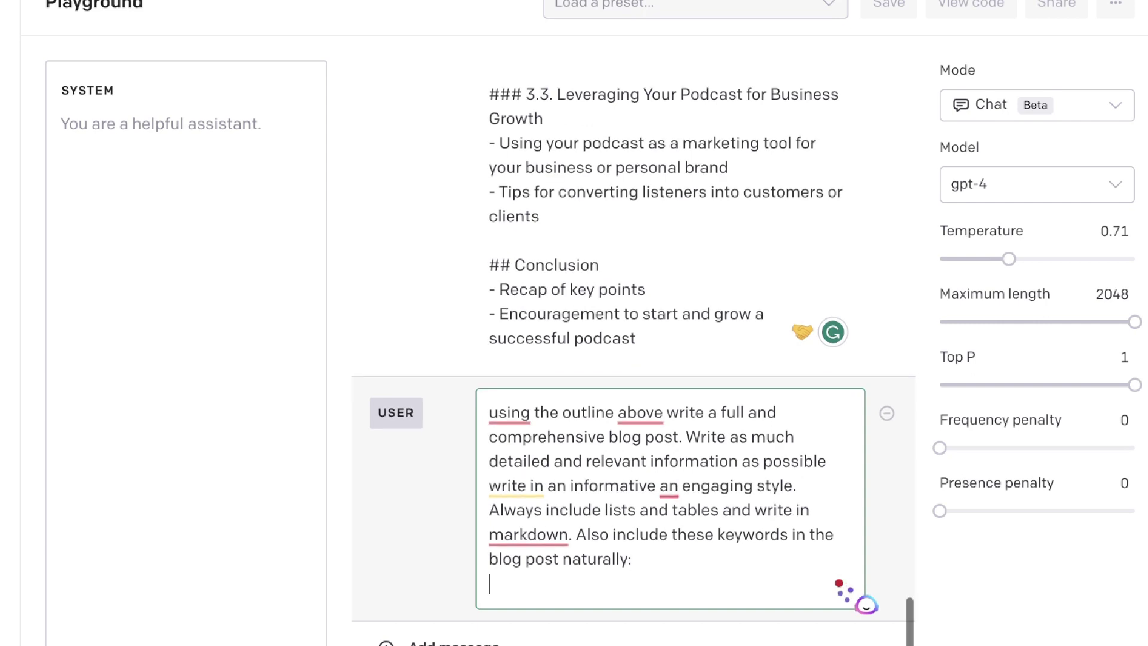
key("ctrl+v")
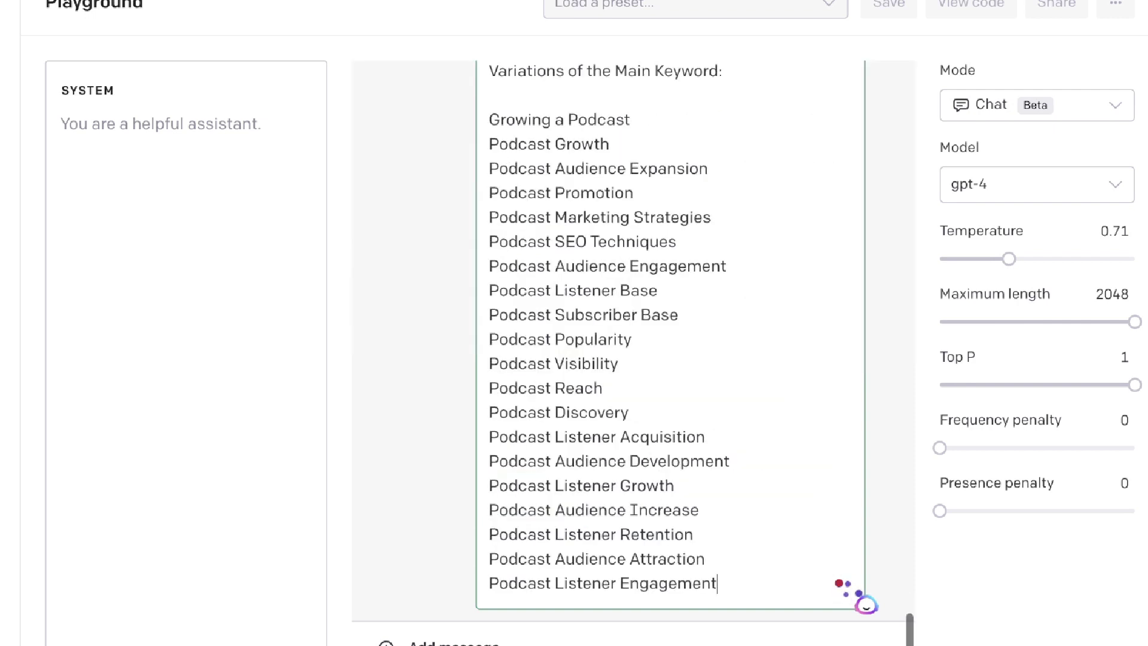
Step: Keep maximum length at 2048, set frequency penalty 0.04 and presence penalty 0.02, and submit
left_click(1135, 322)
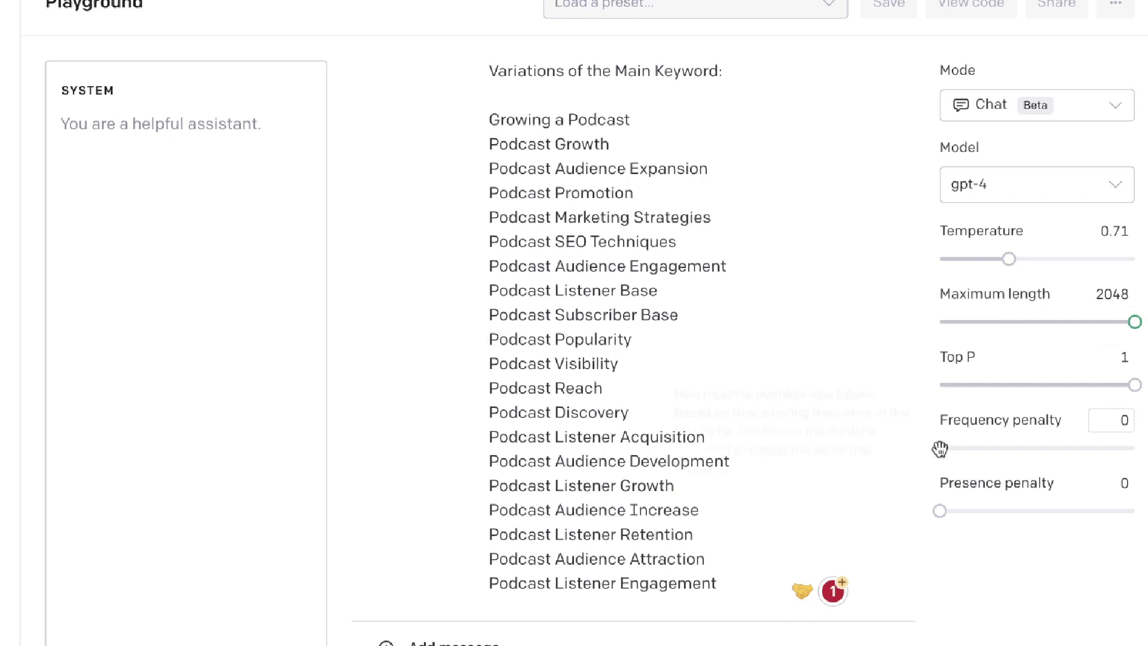
left_click_drag(940, 449, 943, 449)
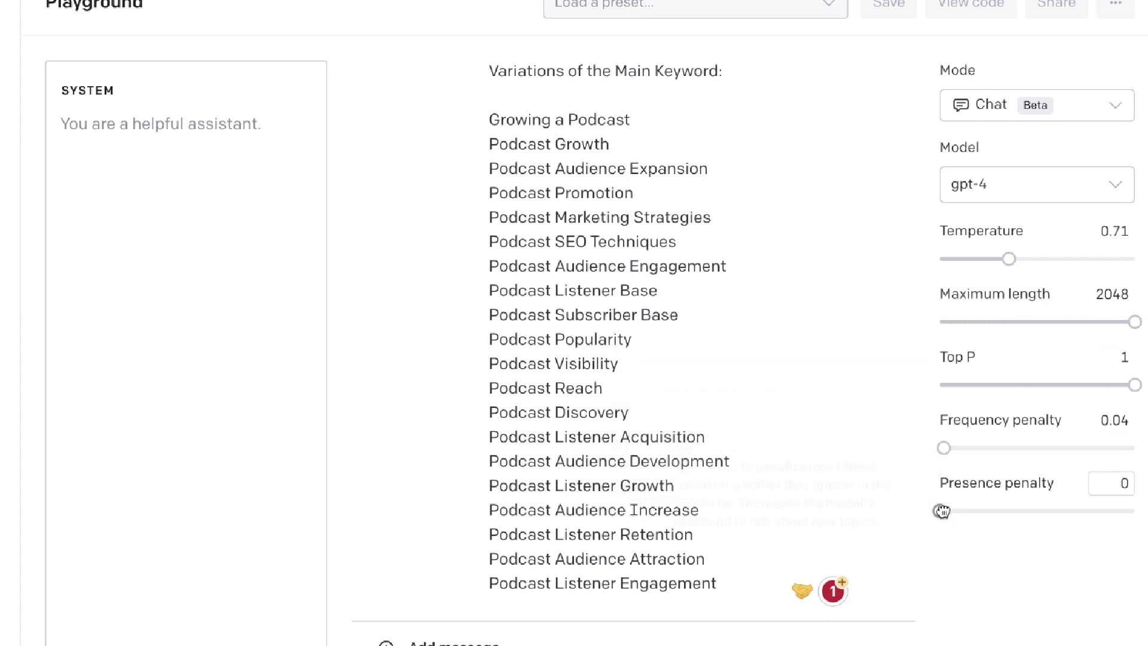
left_click_drag(941, 511, 943, 511)
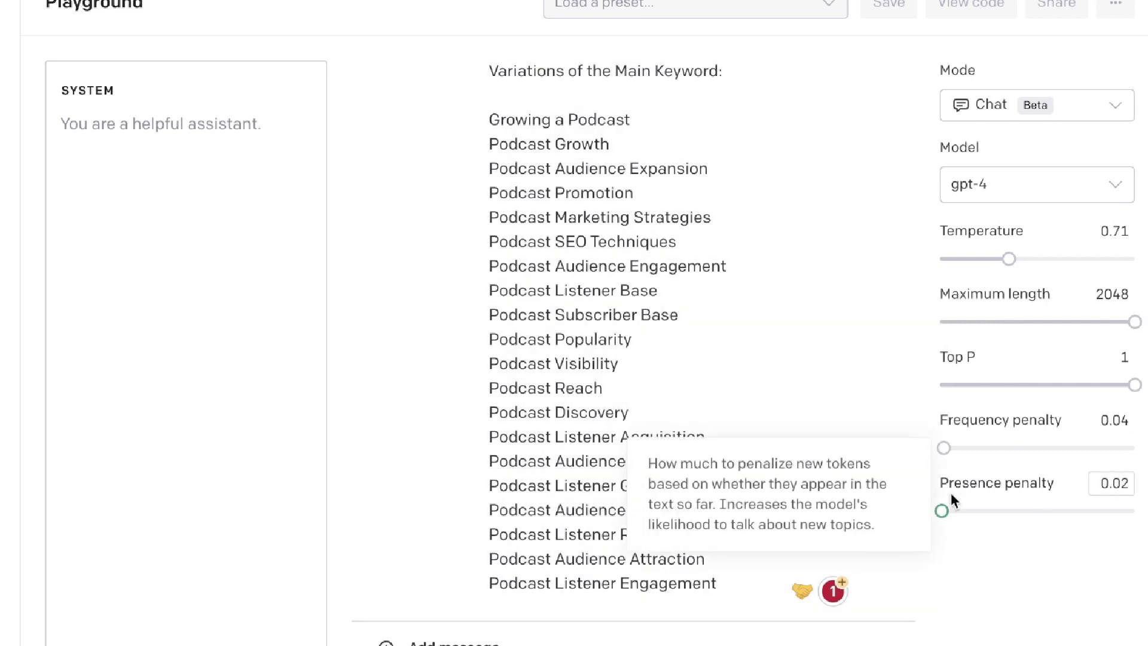
key("super+Return")
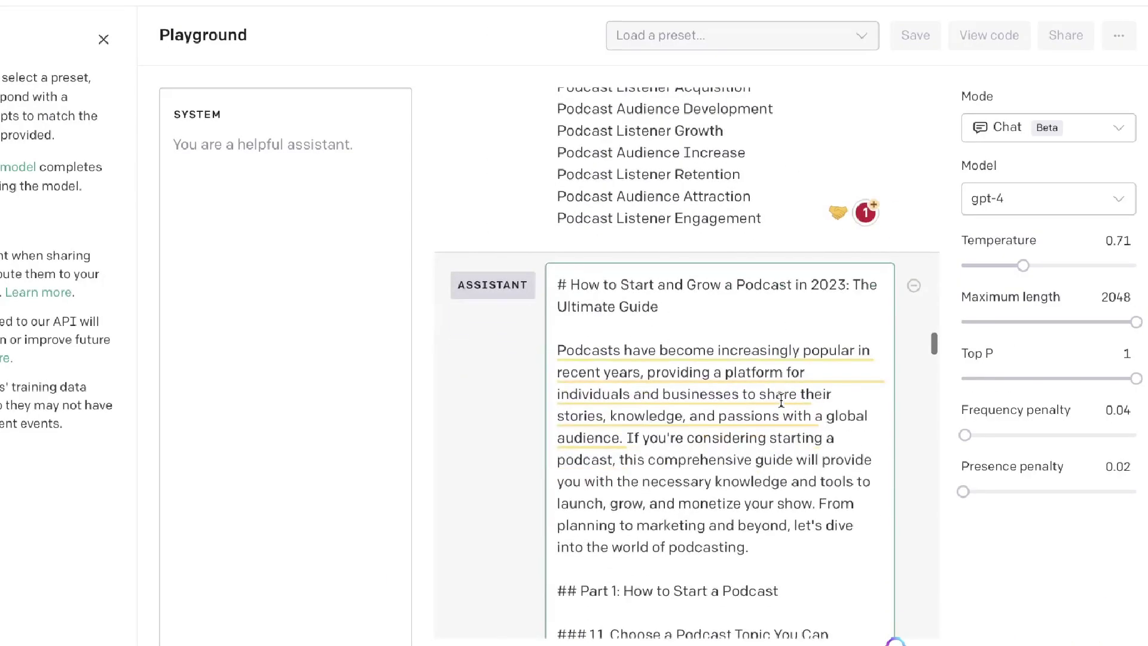
Step: Select the whole generated Markdown podcast guide in the Playground transcript for copying
scroll(782, 477, "down", 2)
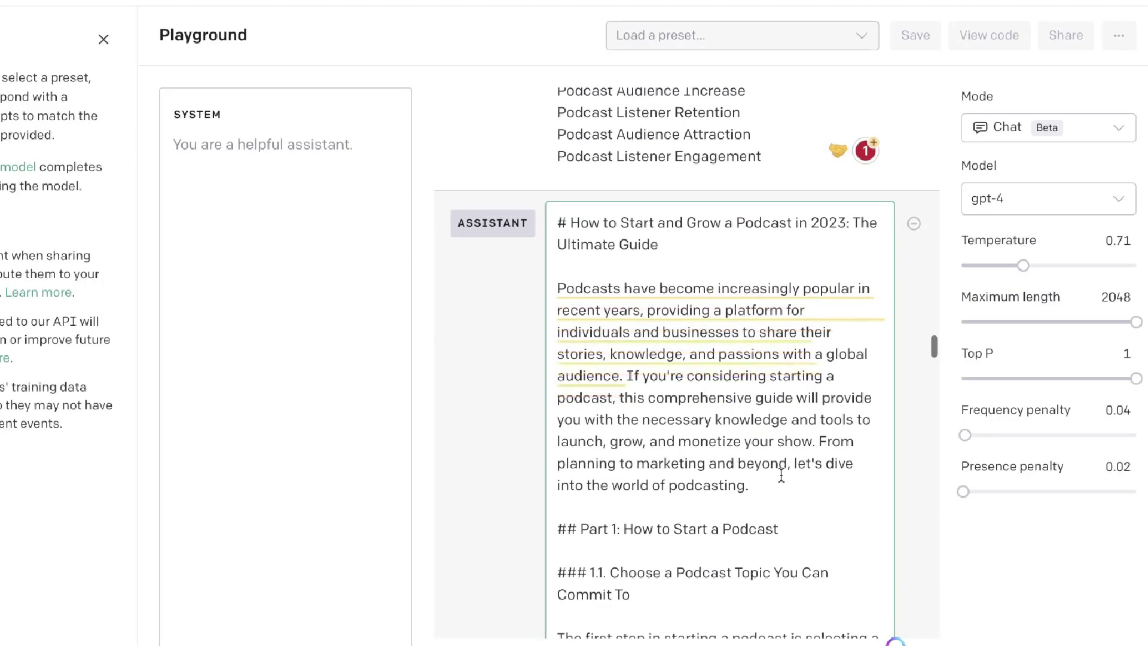
scroll(781, 477, "down", 3)
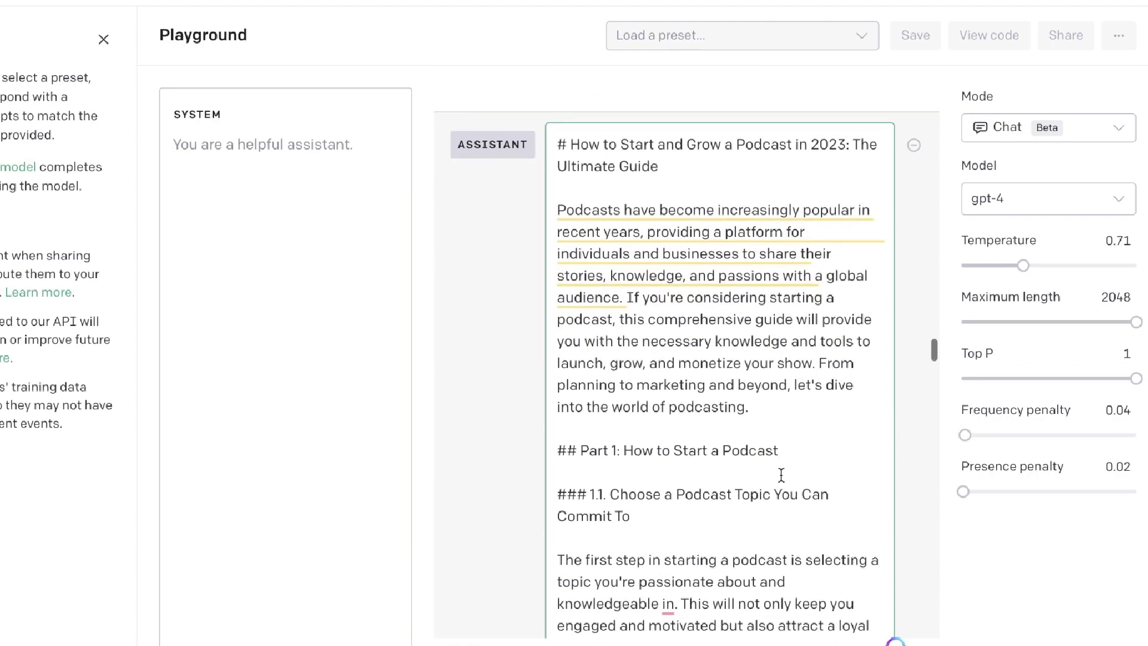
scroll(758, 423, "up", 3)
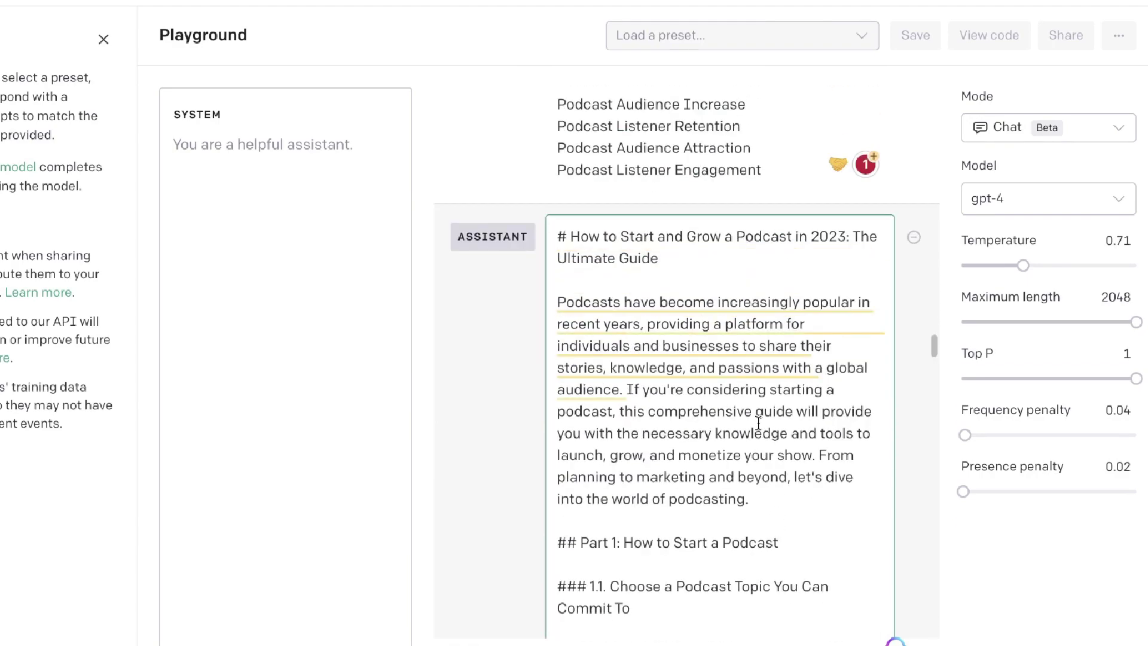
scroll(758, 423, "down", 3)
scroll(712, 289, "up", 8)
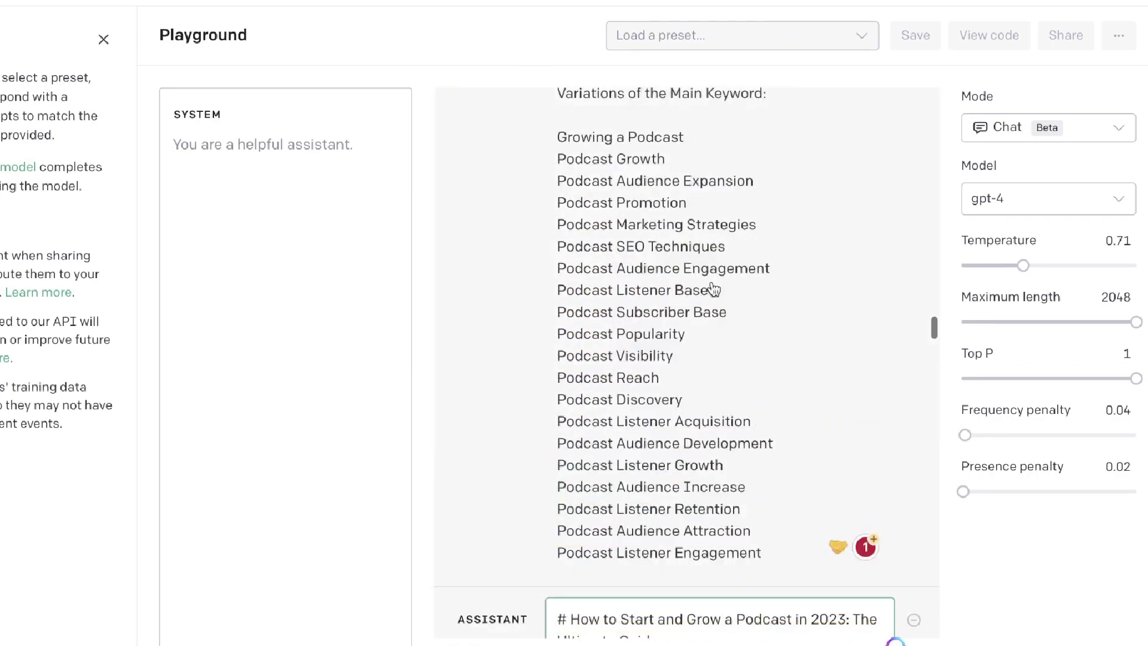
scroll(703, 299, "down", 10)
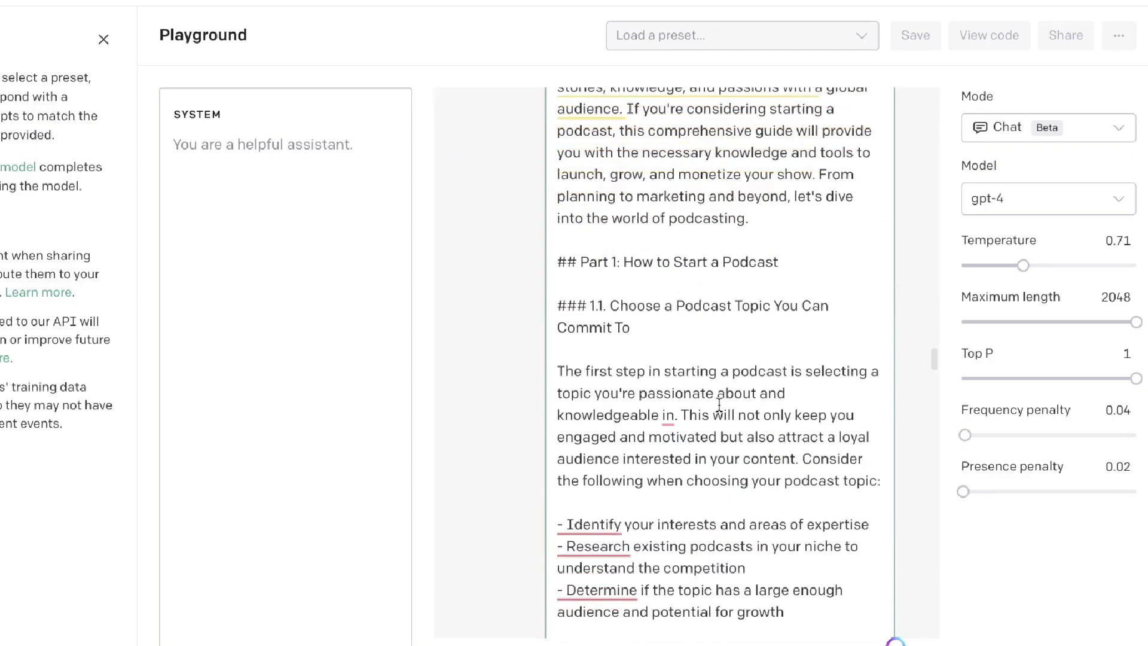
scroll(719, 406, "down", 5)
scroll(719, 407, "down", 8)
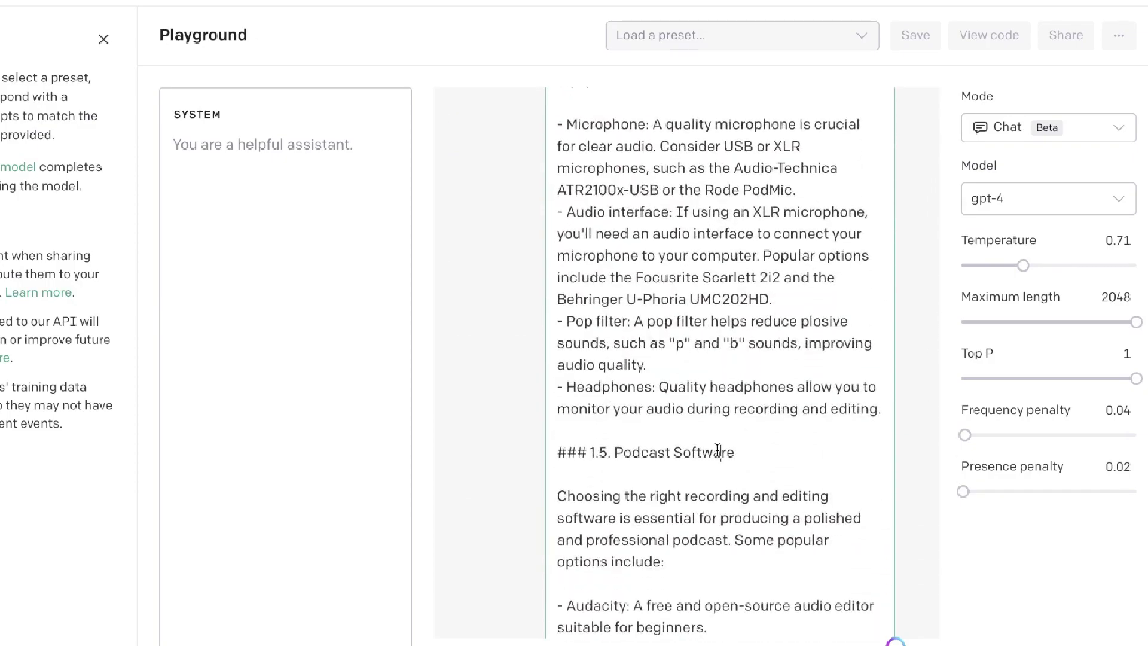
scroll(718, 450, "down", 20)
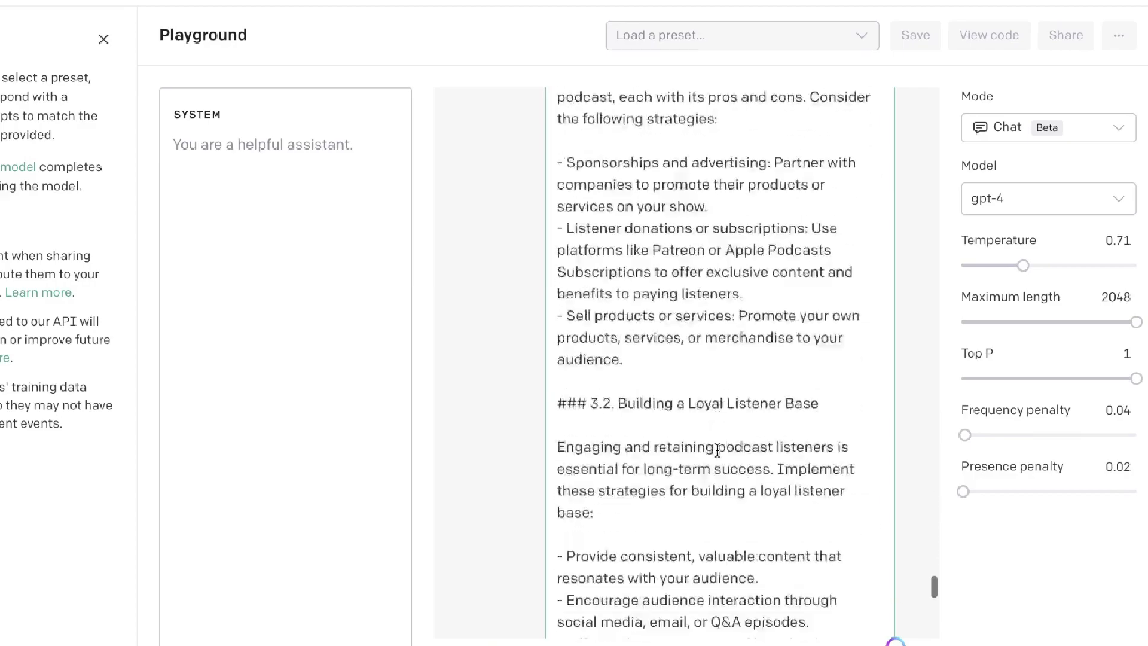
scroll(718, 450, "down", 15)
scroll(665, 487, "up", 1)
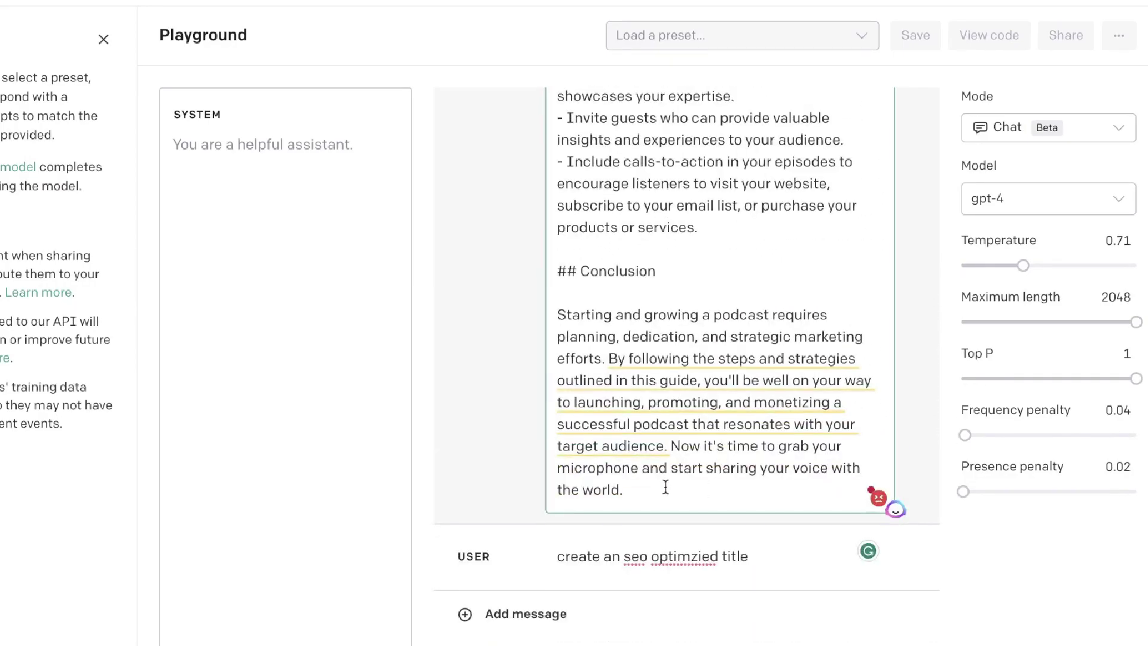
left_click_drag(665, 488, 610, 286)
scroll(628, 295, "up", 20)
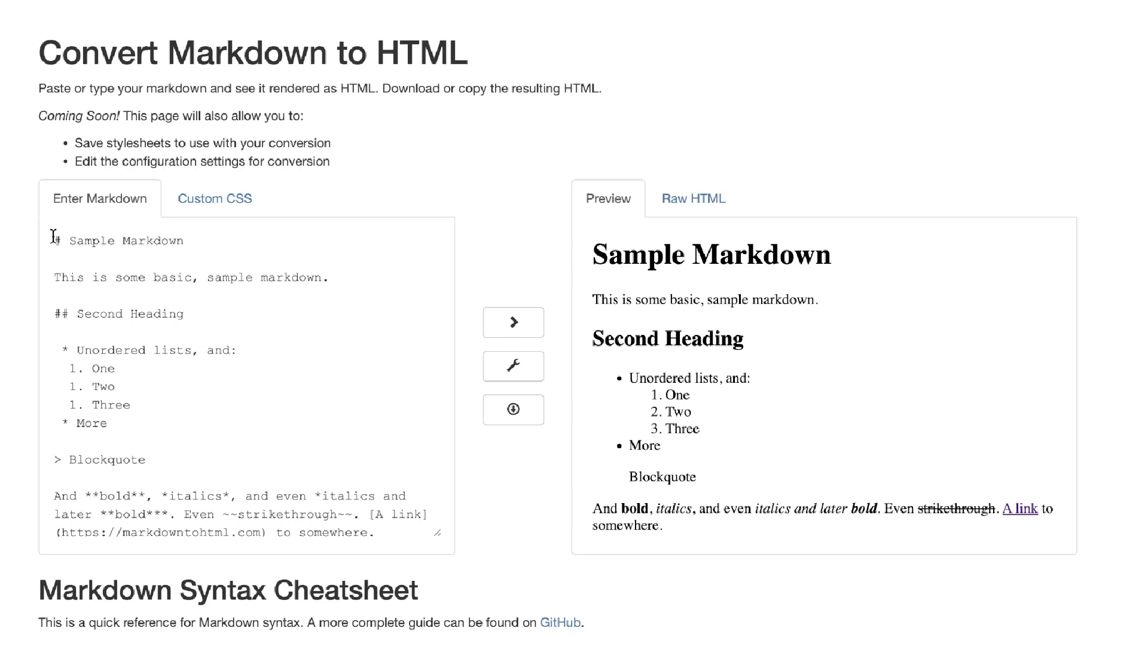
Step: Replace the converter's sample Markdown with the pasted podcast guide
left_click(53, 236)
key("ctrl+a")
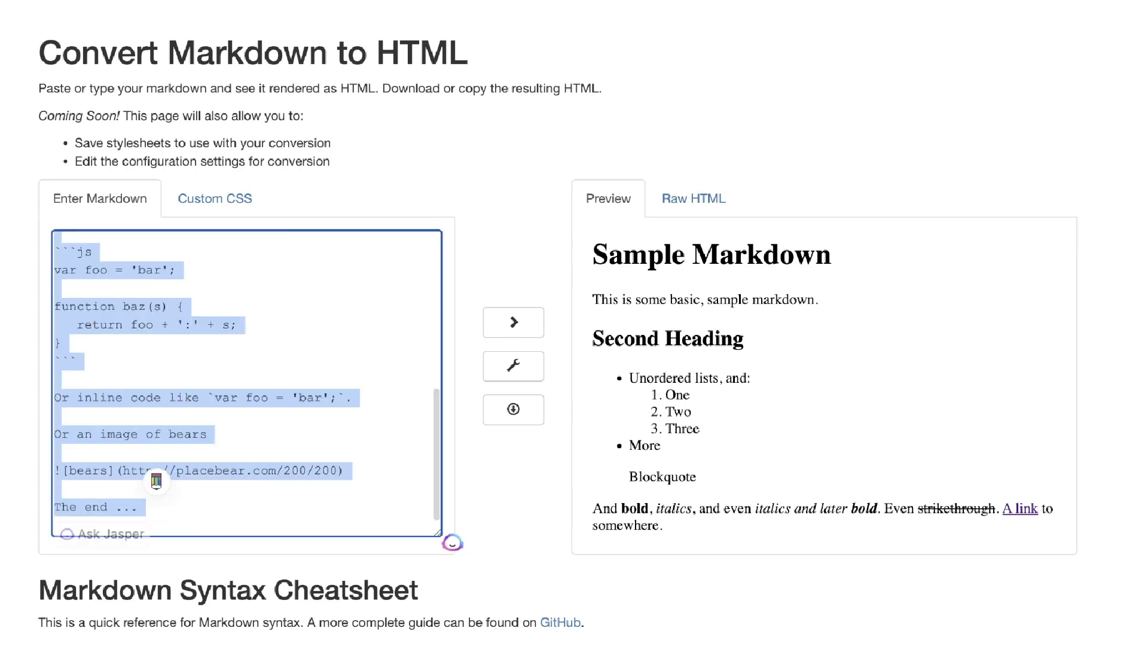
key("BackSpace")
key("ctrl+v")
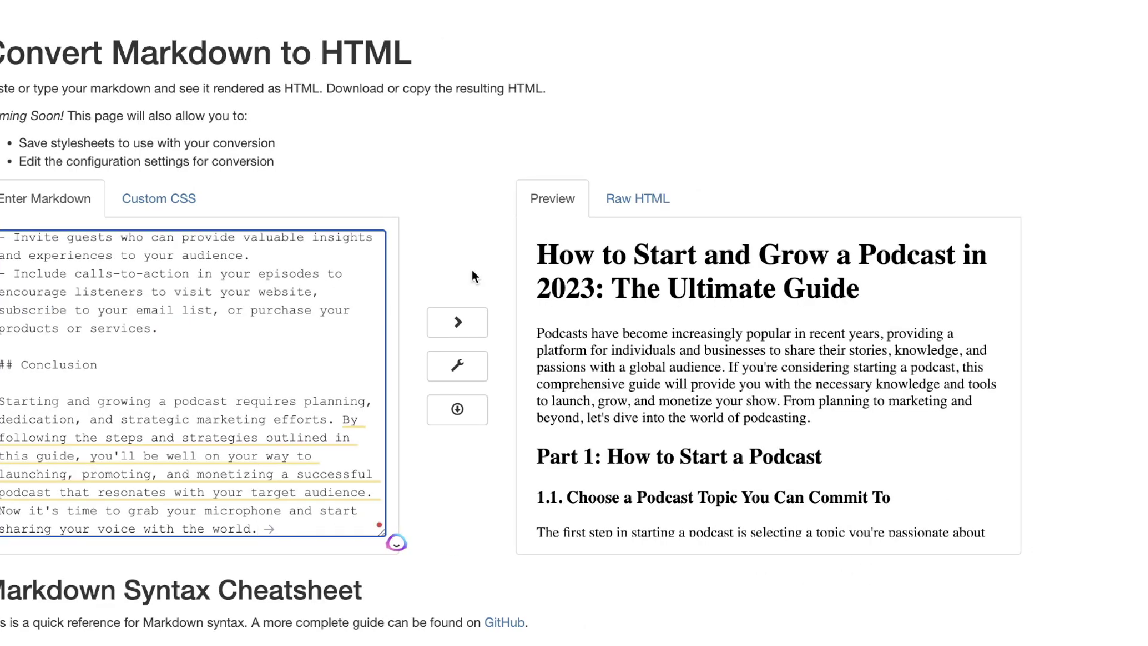
Step: Select the rendered article in the Preview and confirm its 1221-word count with Word Counter Plus
scroll(737, 309, "down", 3)
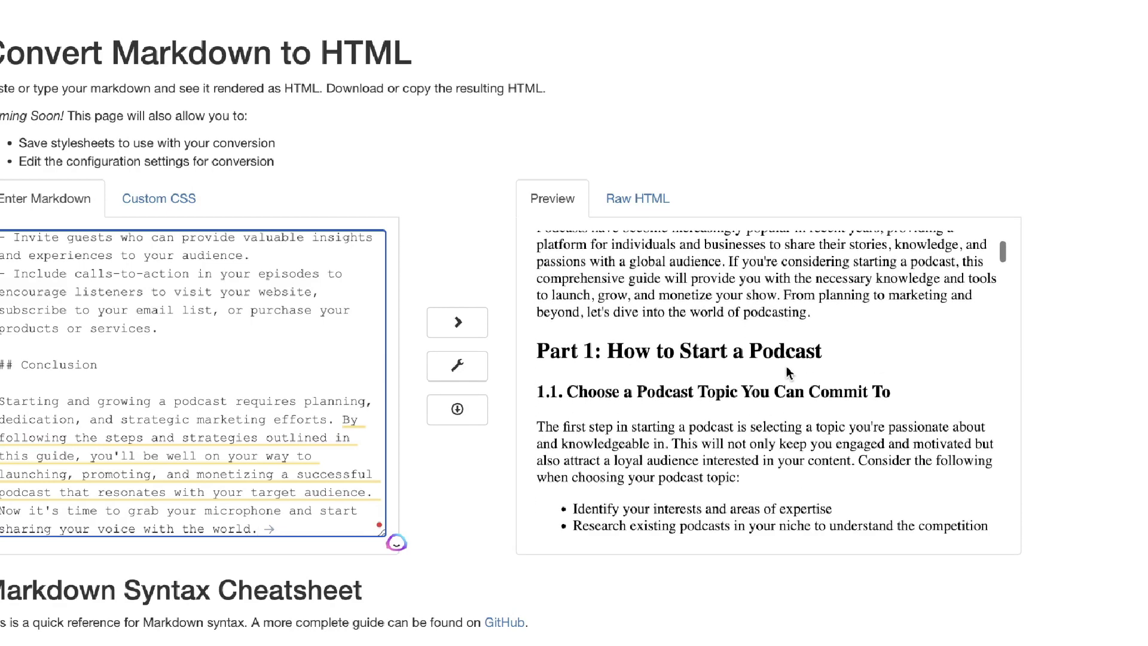
scroll(832, 422, "down", 3)
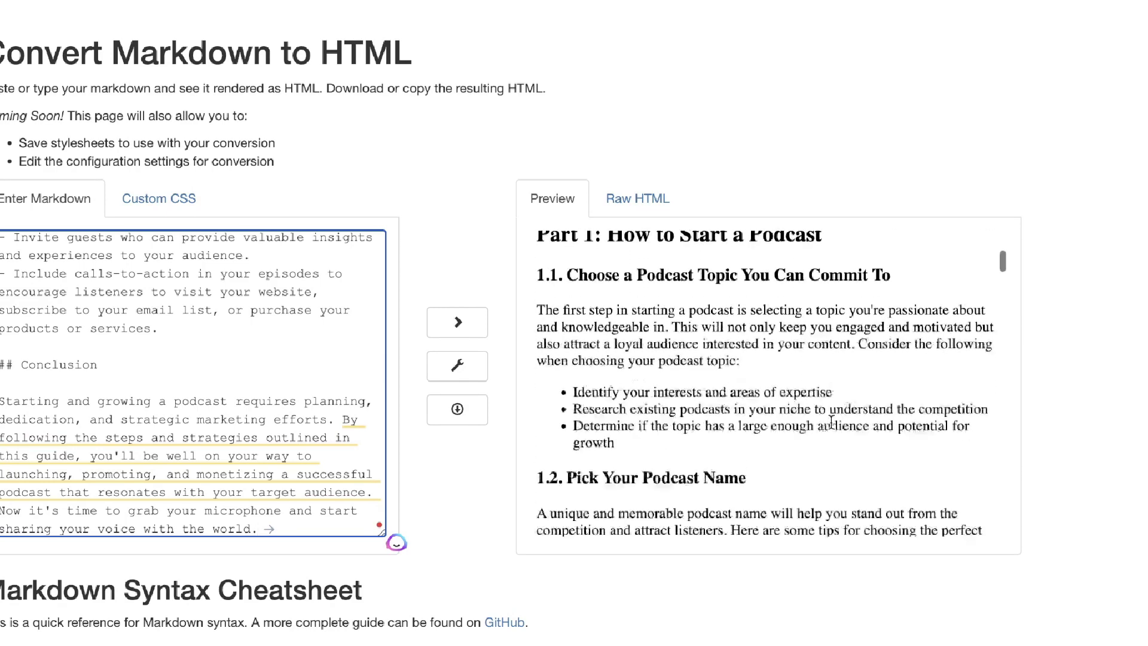
scroll(831, 422, "down", 4)
scroll(831, 422, "down", 5)
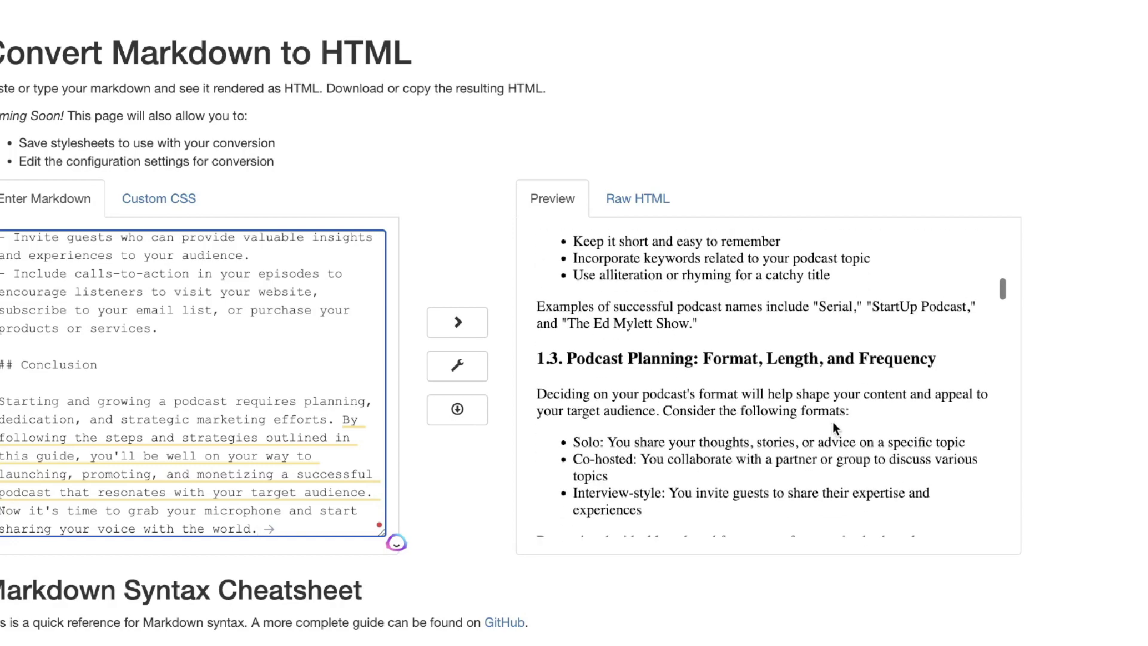
scroll(986, 445, "down", 10)
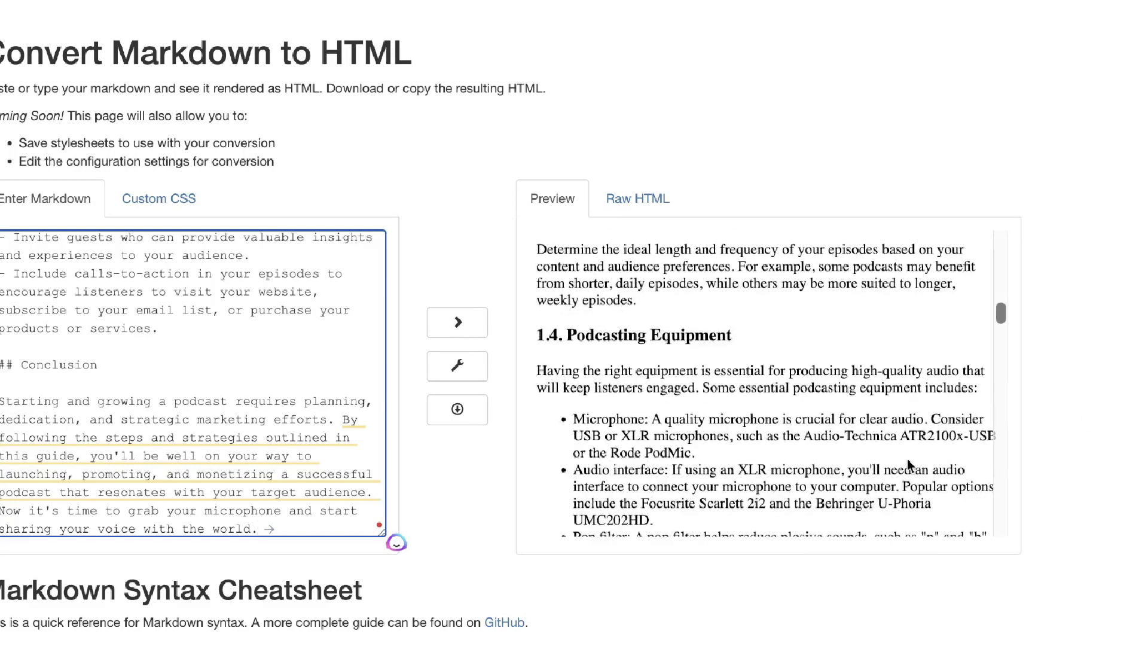
scroll(908, 459, "down", 8)
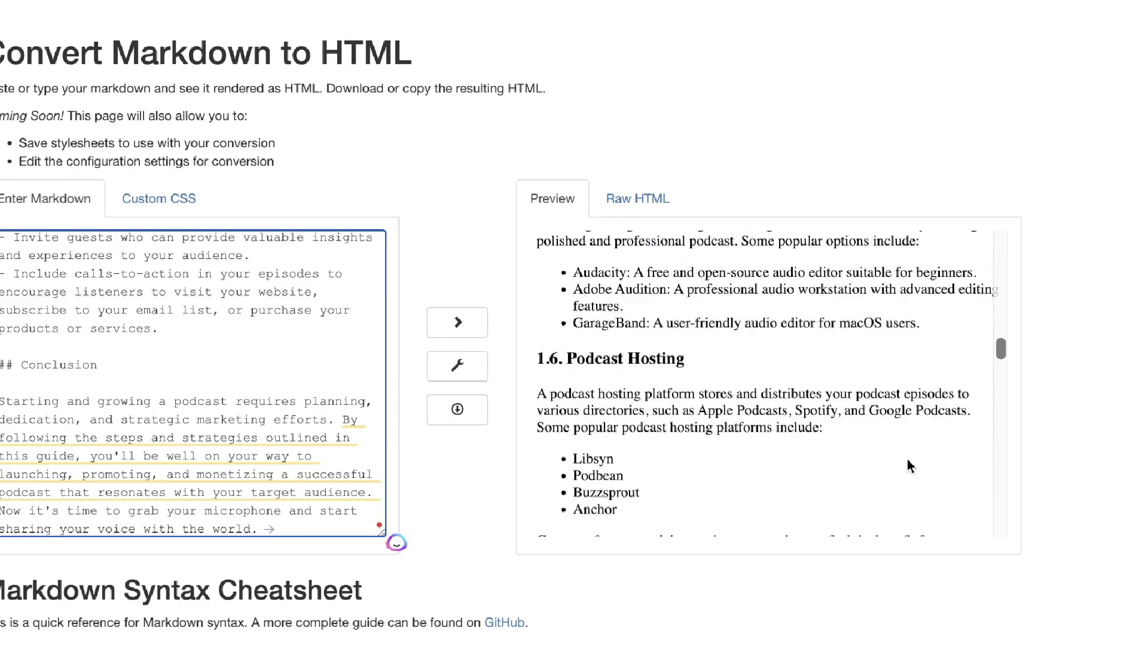
scroll(908, 459, "down", 4)
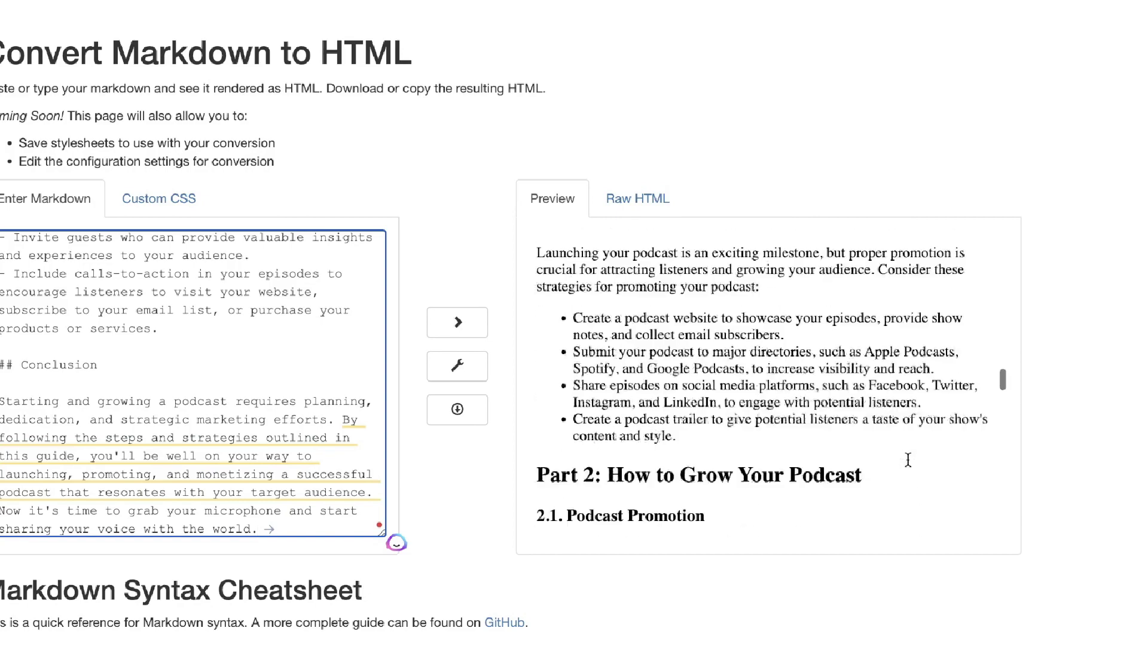
scroll(908, 459, "down", 4)
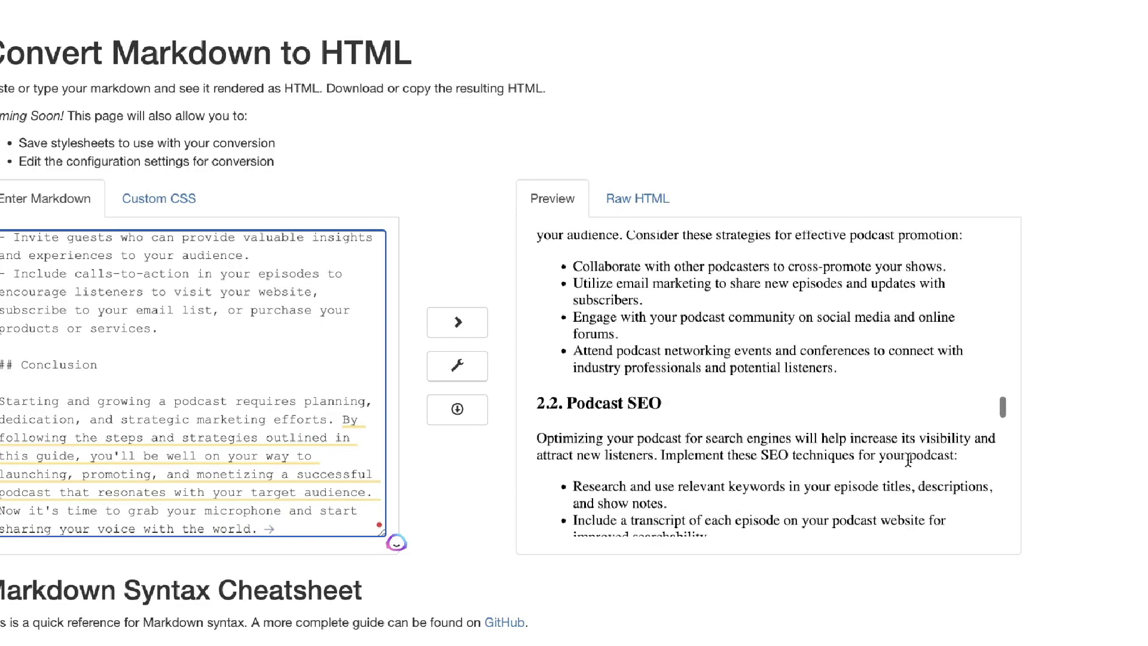
scroll(907, 459, "down", 5)
scroll(824, 450, "down", 5)
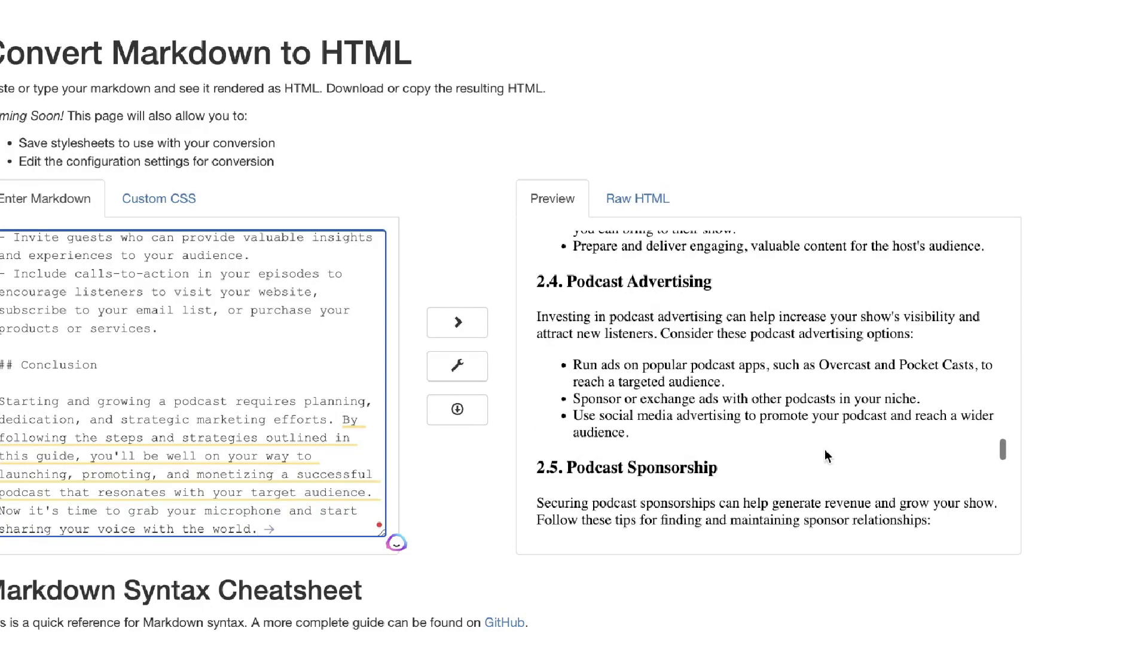
scroll(830, 426, "down", 6)
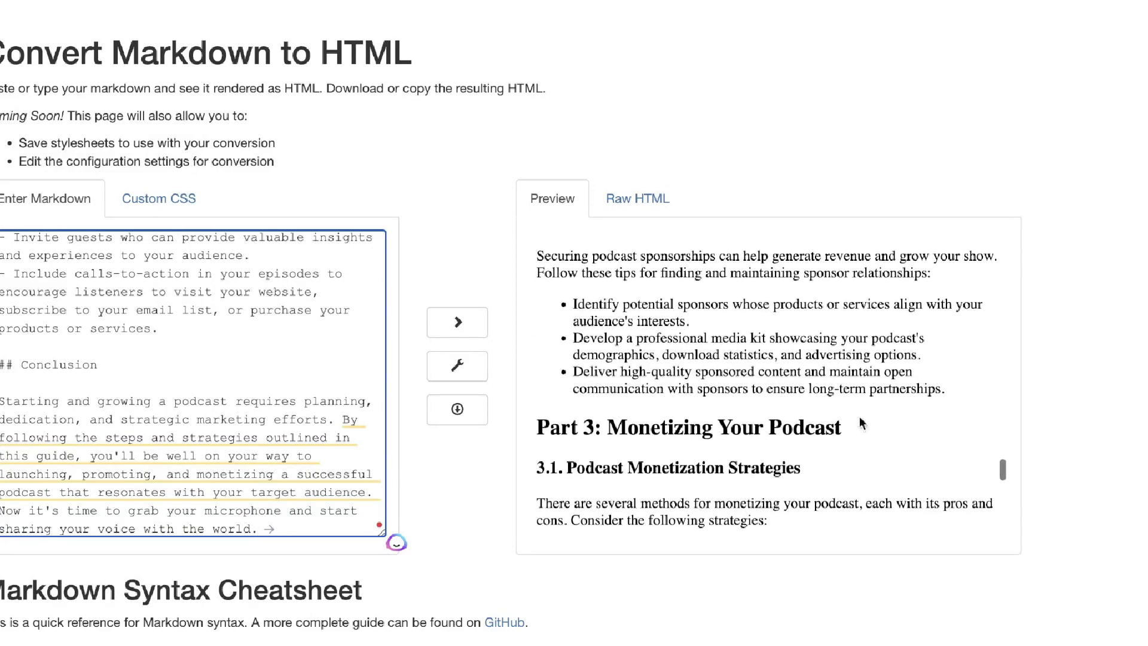
scroll(910, 421, "down", 3)
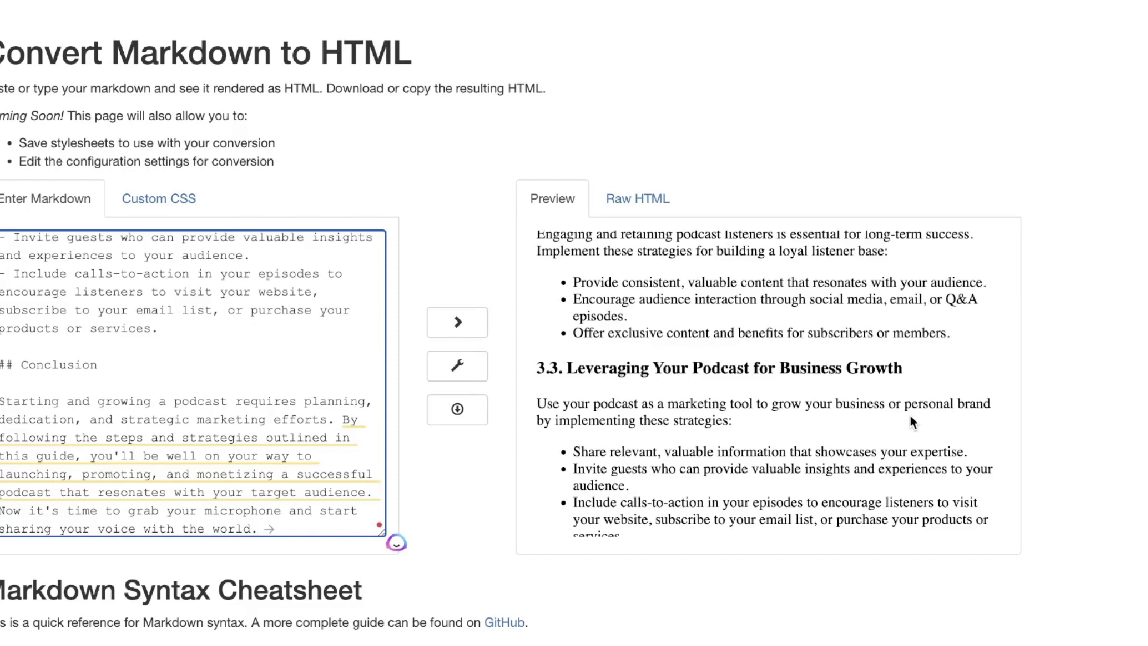
scroll(912, 420, "down", 3)
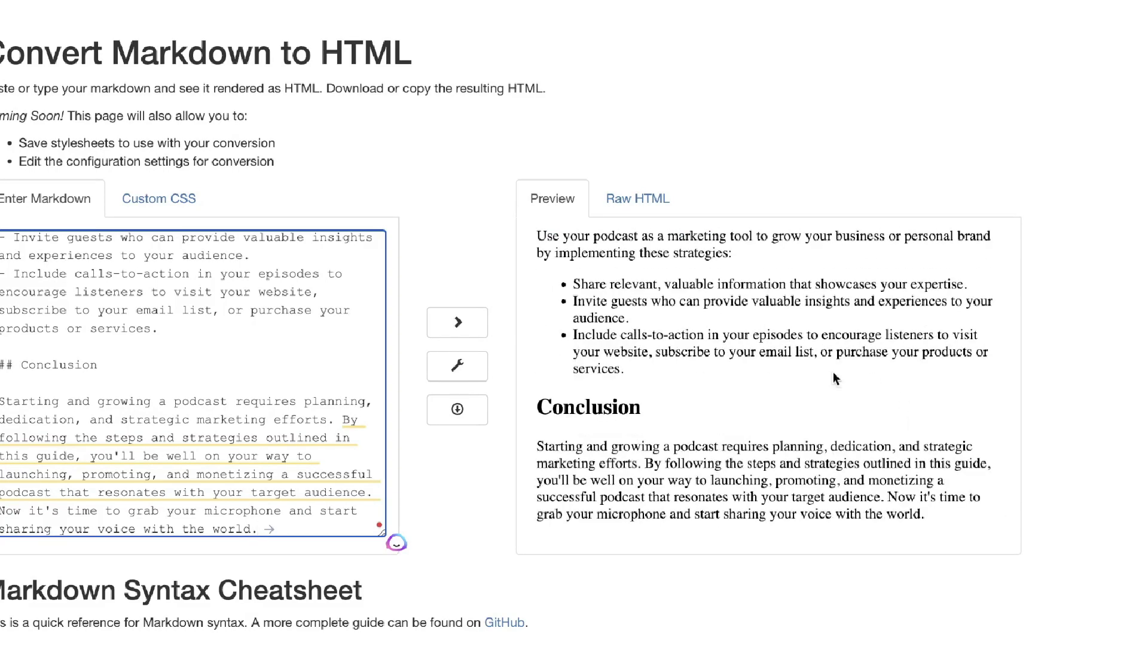
left_click_drag(927, 514, 676, 198)
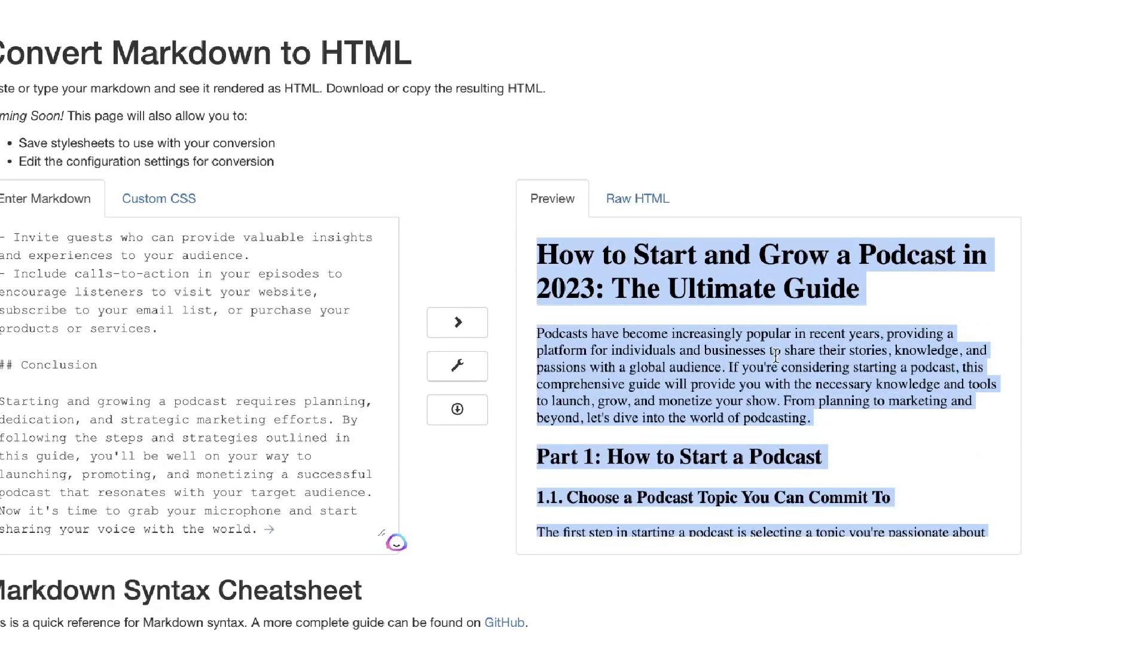
scroll(776, 357, "down", 4)
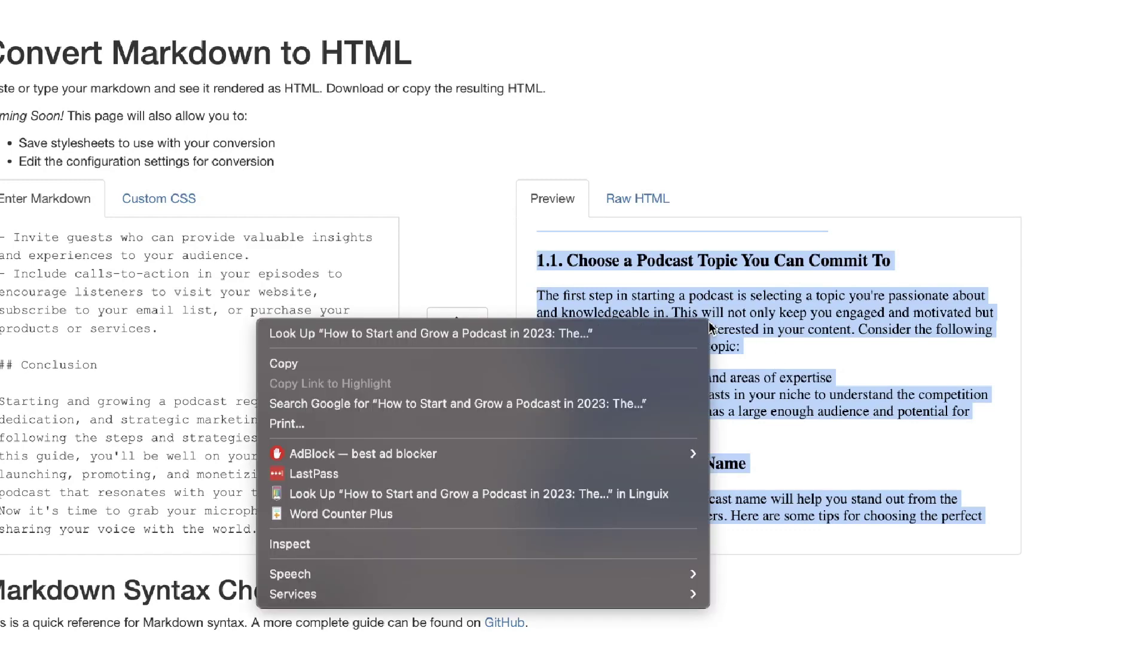
right_click(708, 320)
left_click(483, 516)
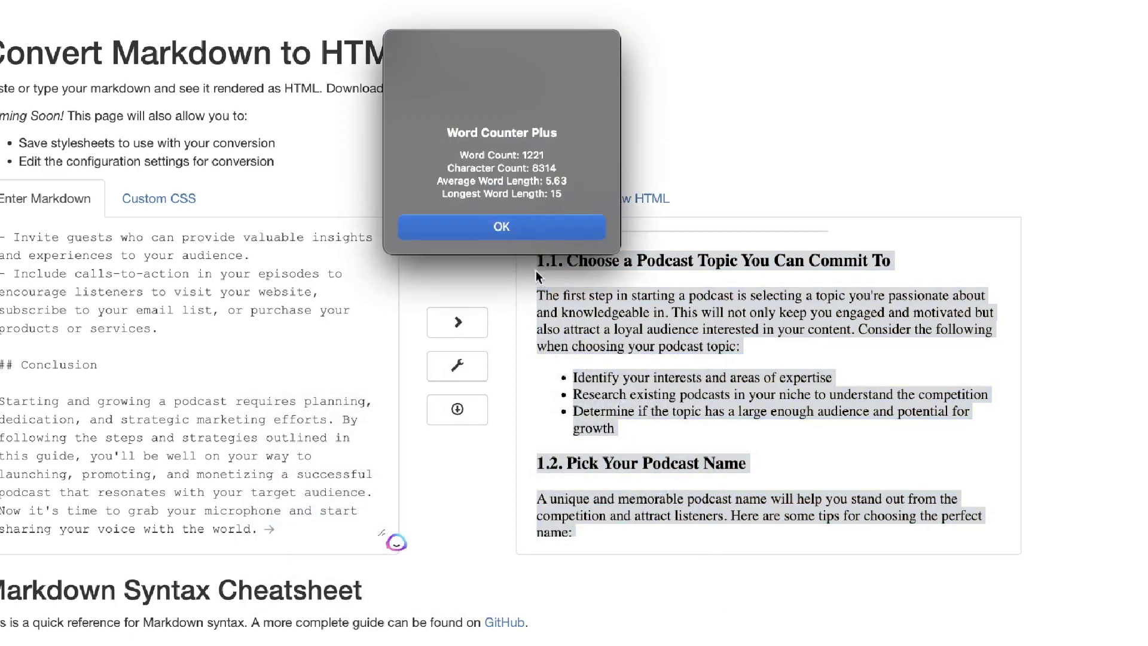
left_click(542, 229)
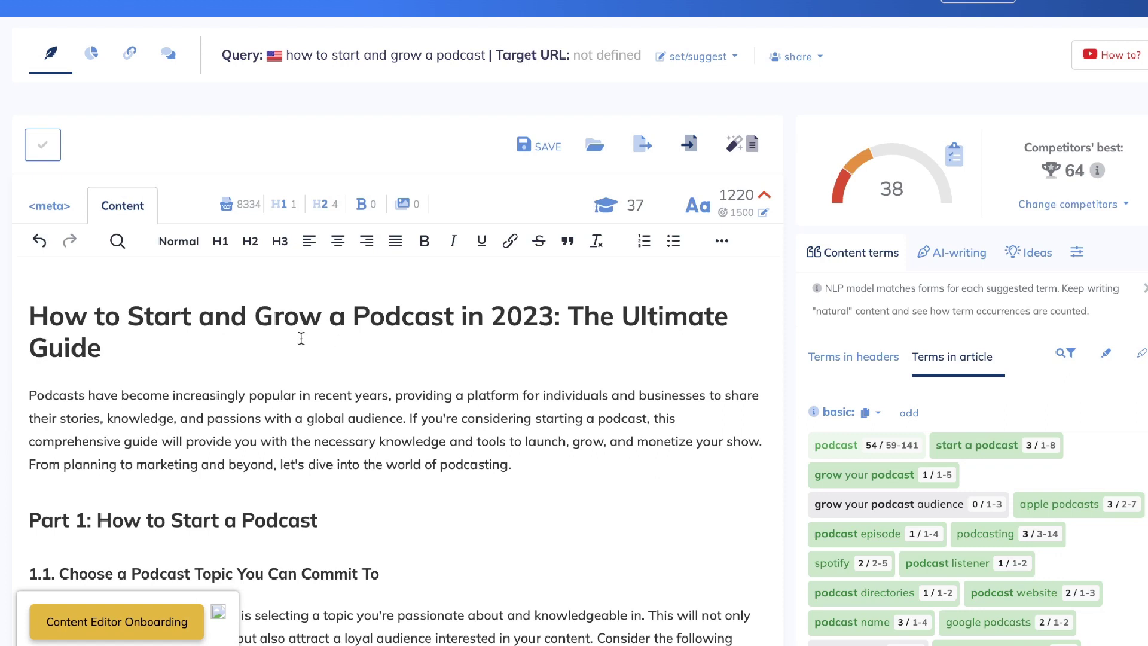
Step: Scroll the pasted podcast guide back to the top and switch to the <meta> tab for its title and description fields
scroll(341, 389, "down", 1)
scroll(285, 250, "down", 1)
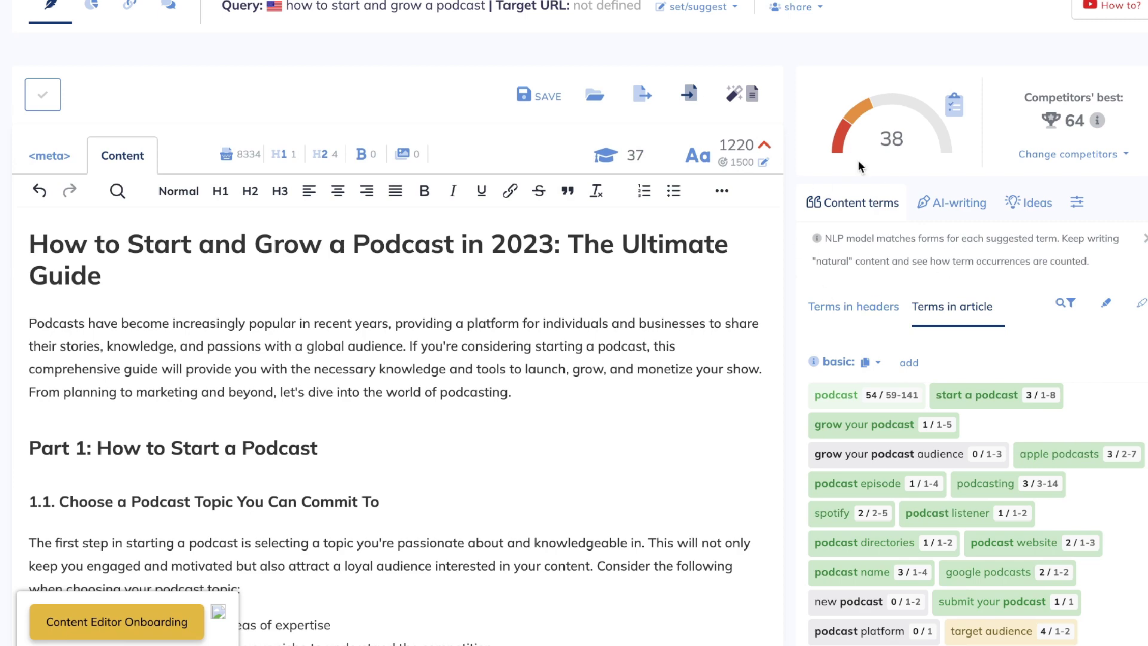
scroll(418, 299, "up", 2)
scroll(383, 71, "up", 1)
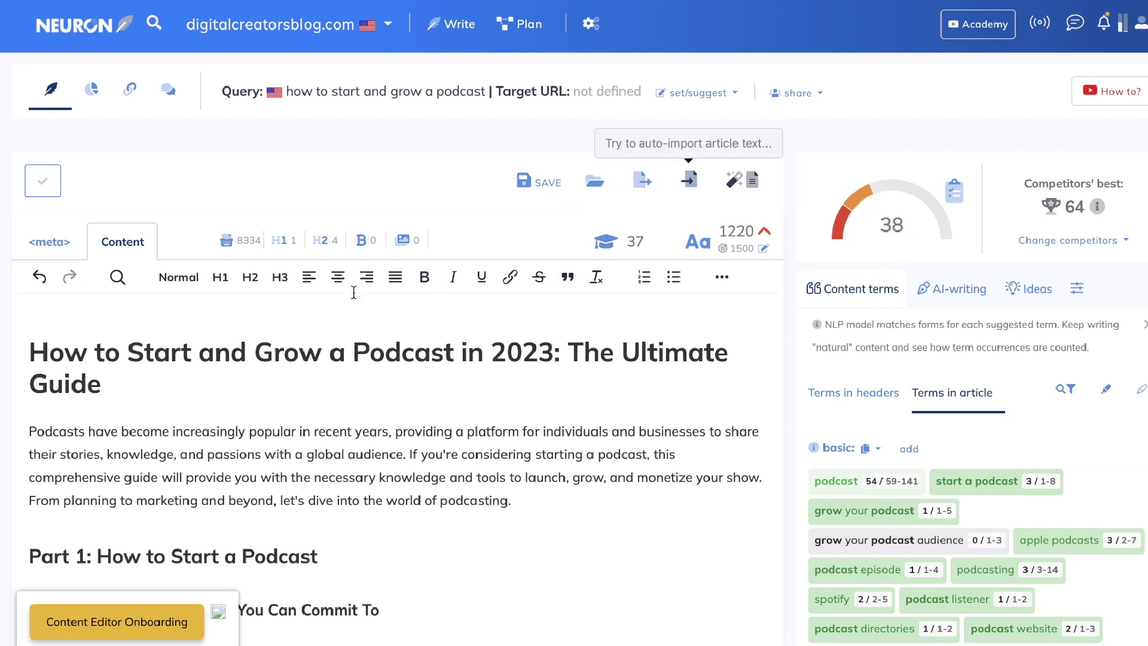
left_click(27, 257)
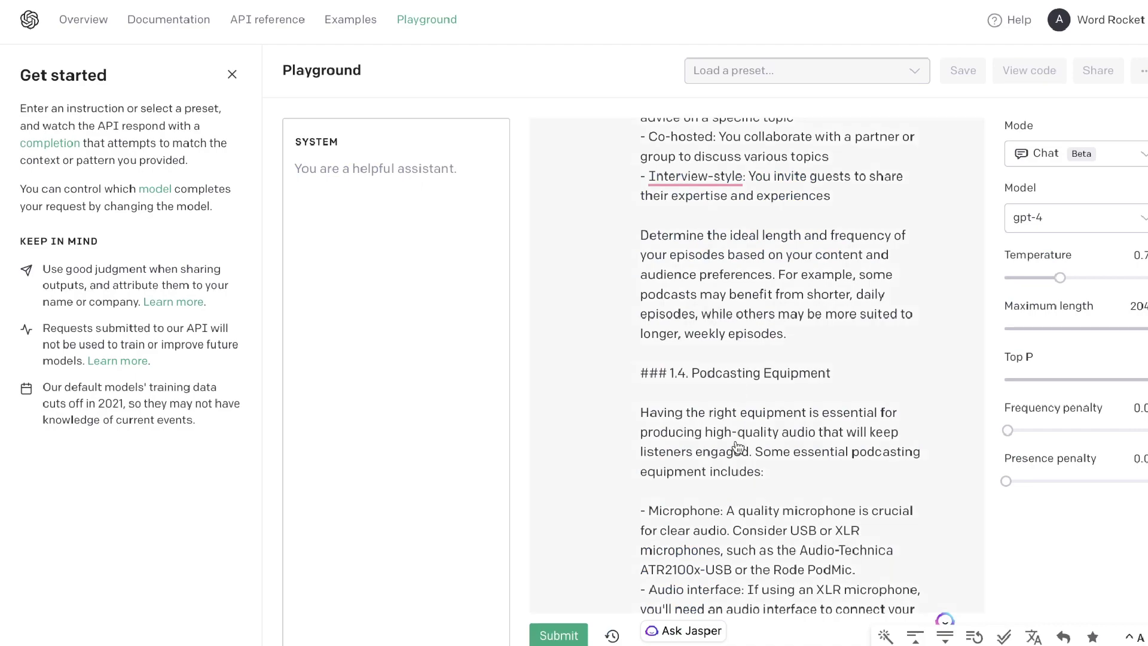
Step: Extend the prompt 'create an seo optimzied title' so it also asks for a meta description
scroll(737, 461, "down", 10)
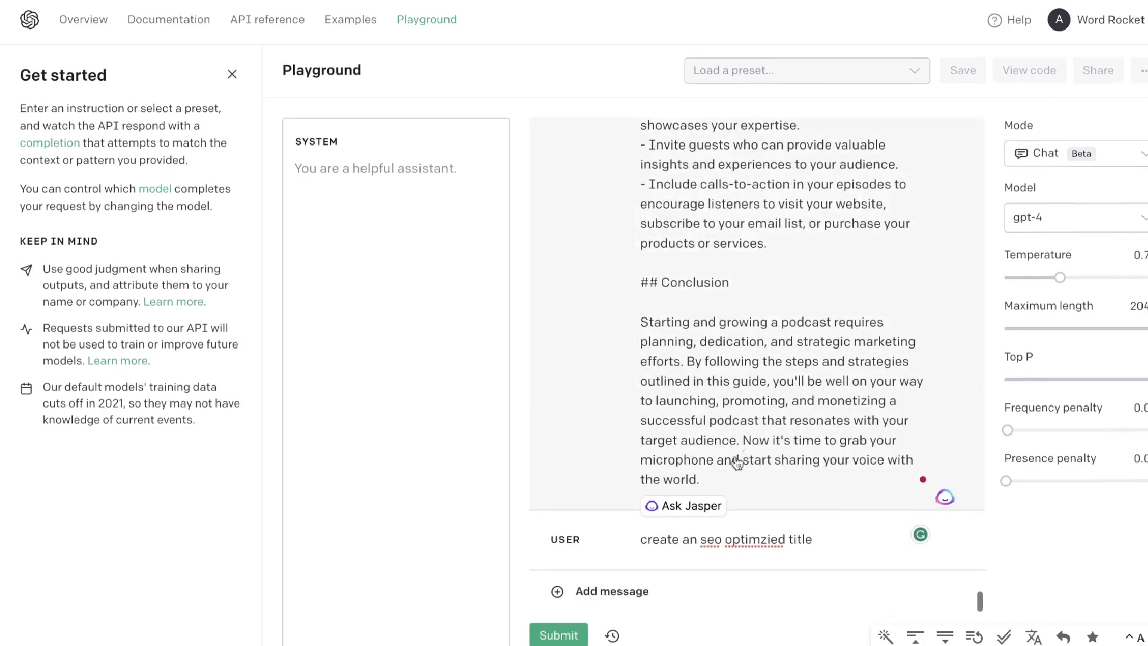
left_click(893, 554)
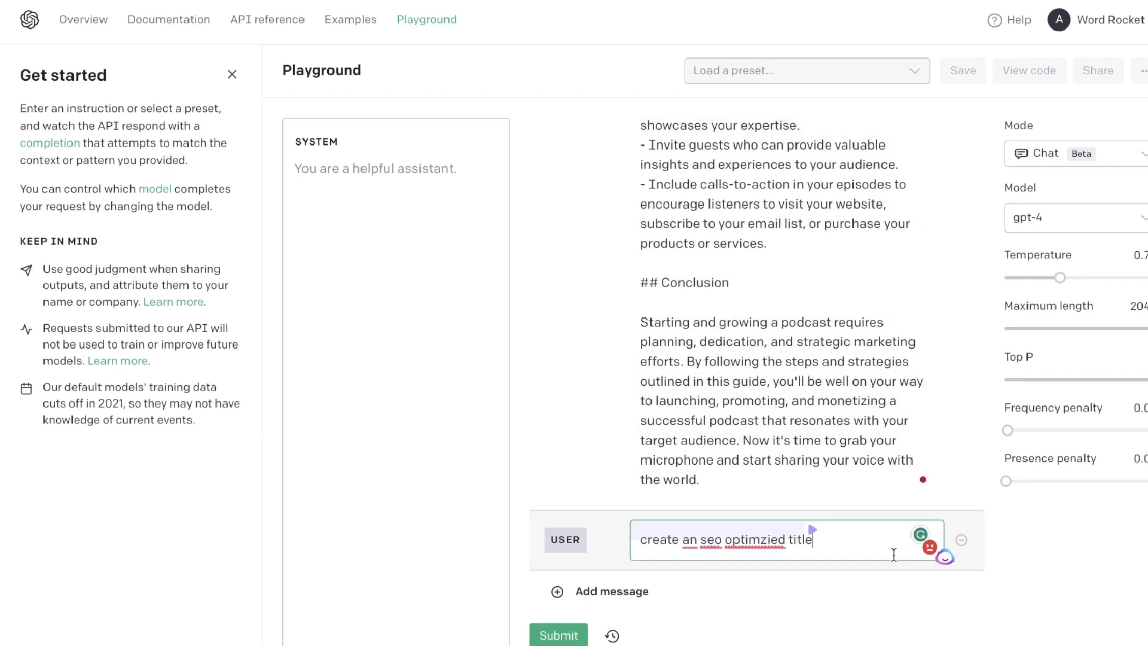
type("and meta f")
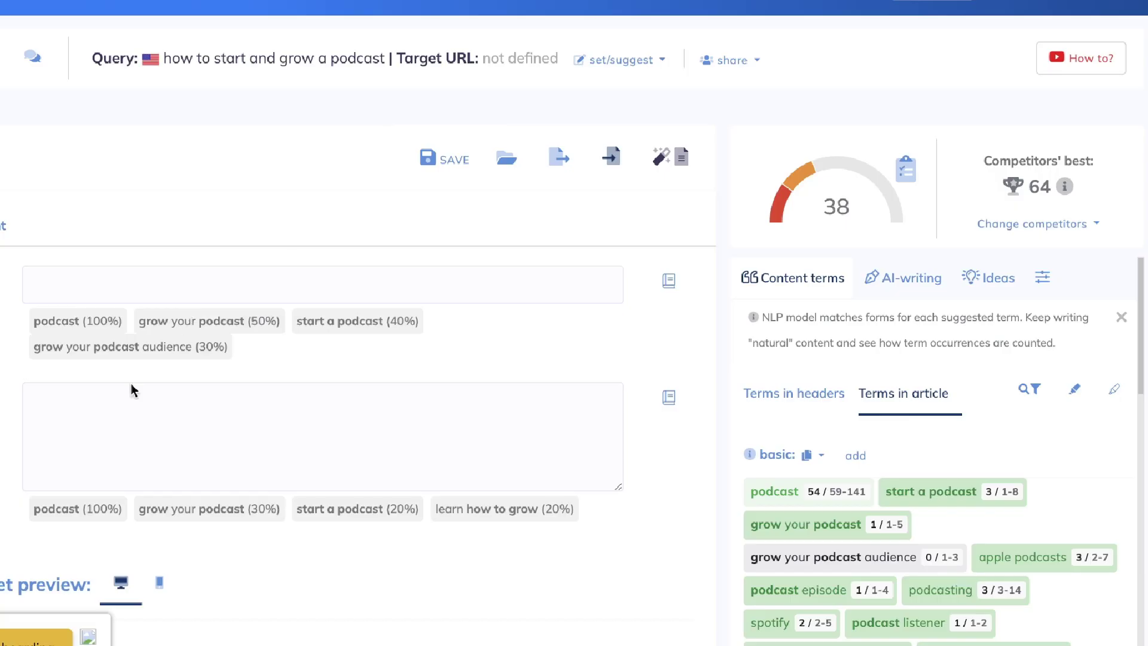
Step: Paste GPT-4's meta description into the Description field and grab the generated SEO title for the Title field
left_click(121, 417)
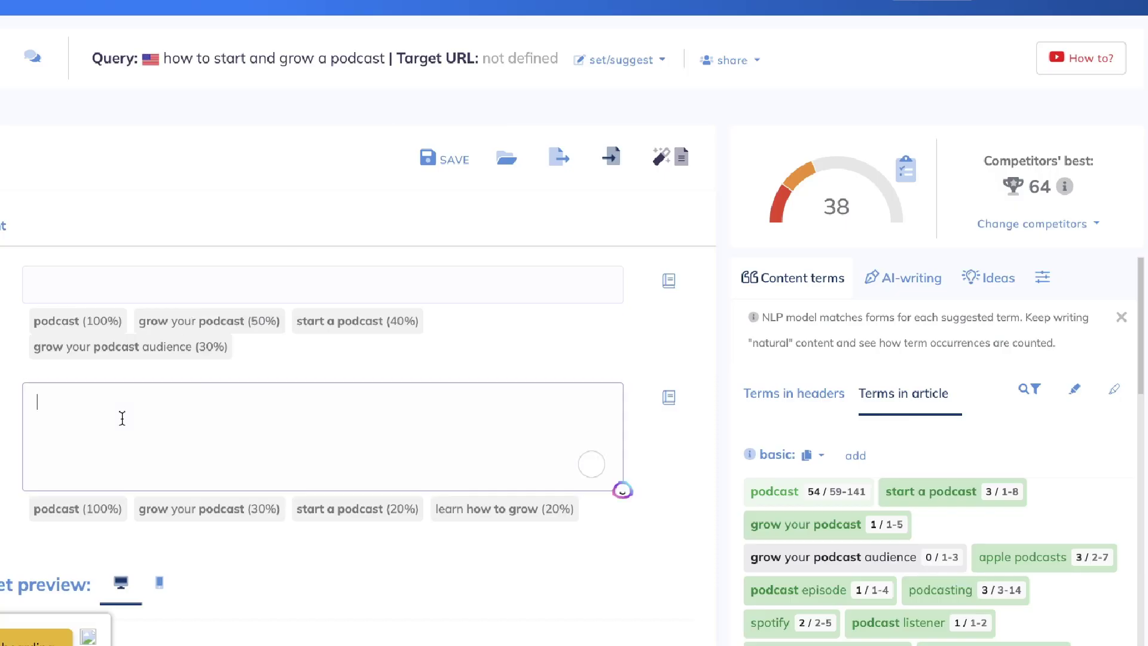
type("Discover the essential steps to start, promote, and monetize your podcast in 2023. Learn expert tips on equipment, SEO, advertising, and audience engagement to boost your podcast's growth and success.")
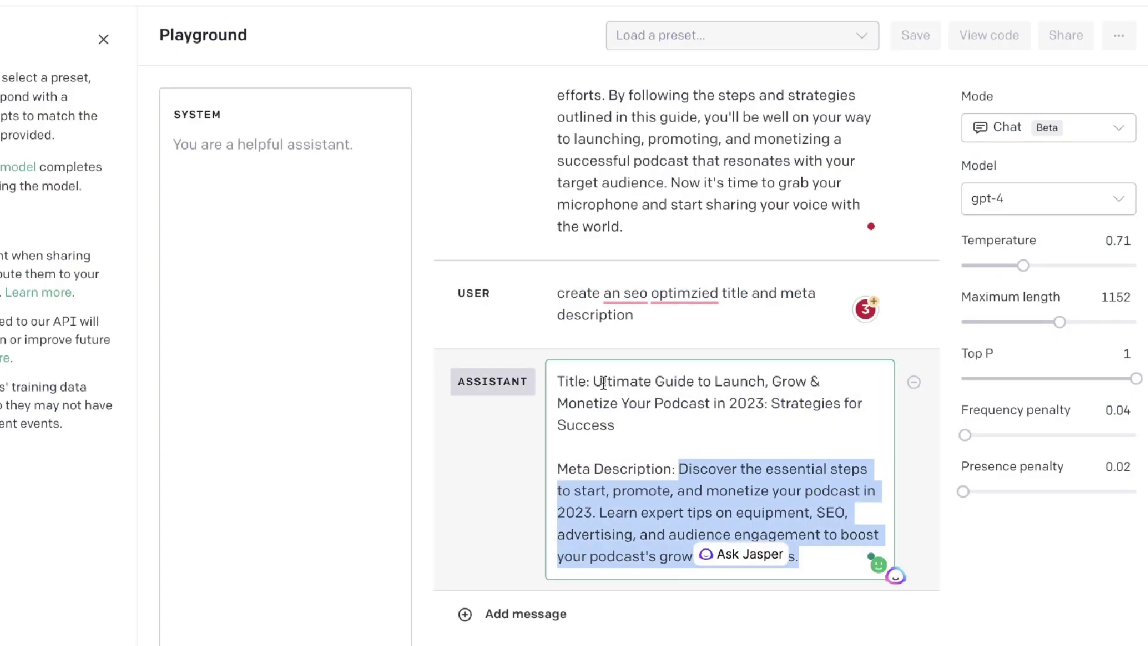
left_click_drag(594, 383, 698, 428)
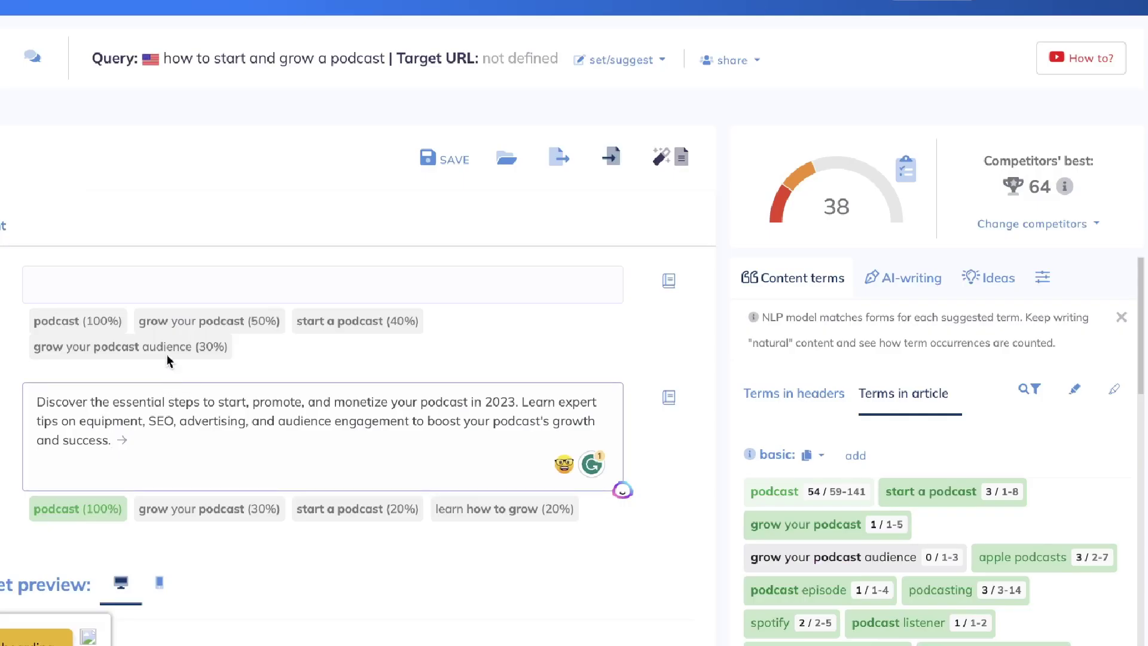
left_click(184, 272)
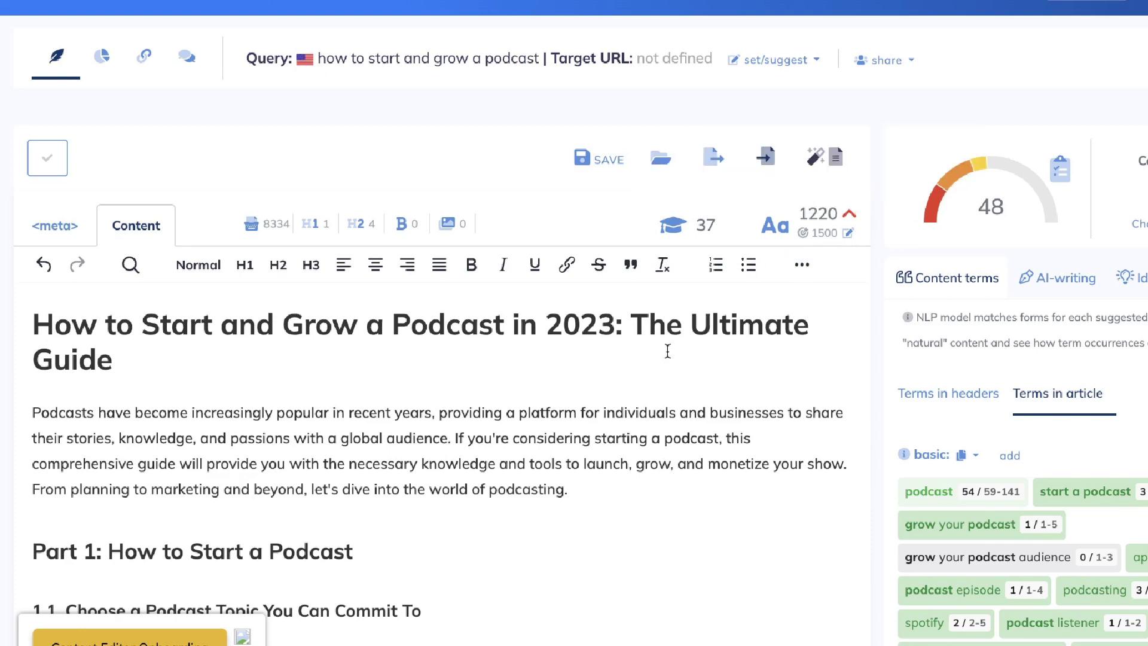
scroll(627, 418, "down", 1)
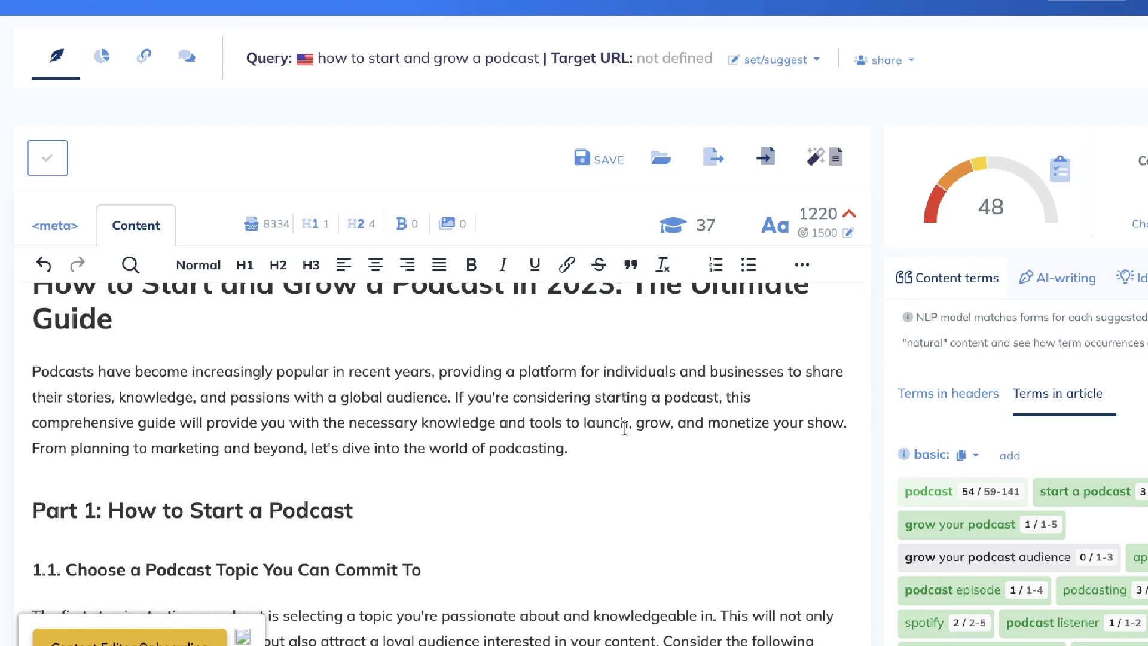